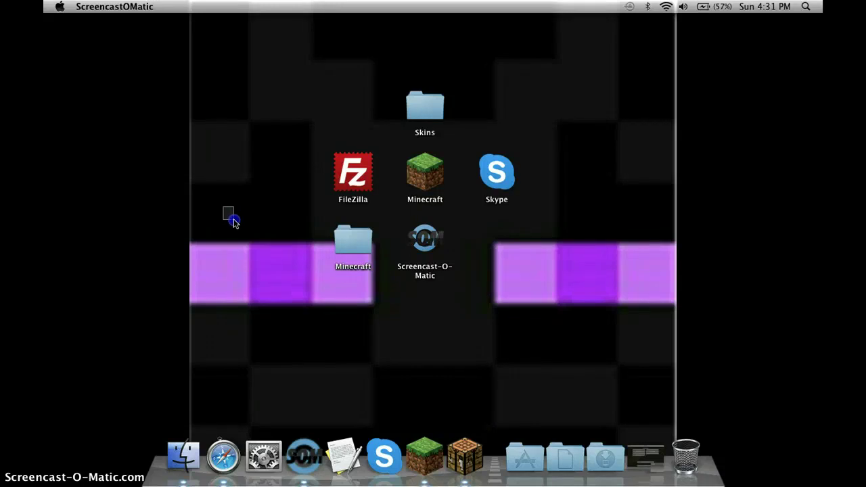
left_click_drag(232, 230, 232, 229)
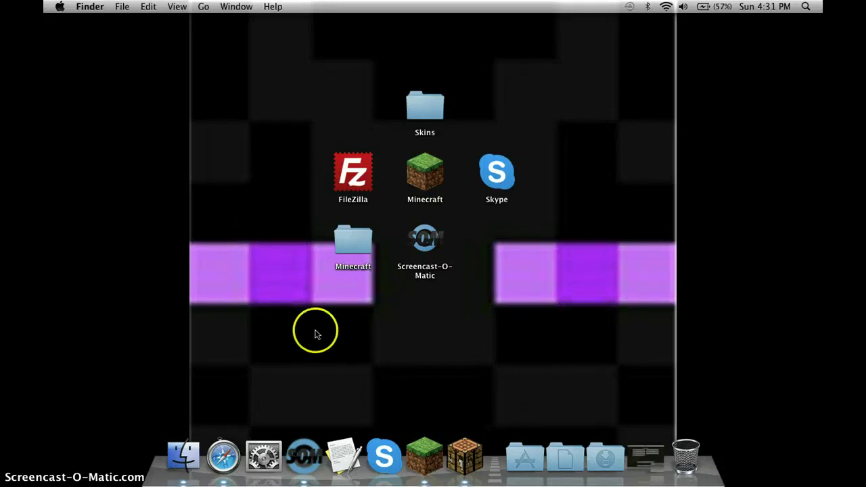
left_click(140, 287)
left_click_drag(139, 287, 237, 360)
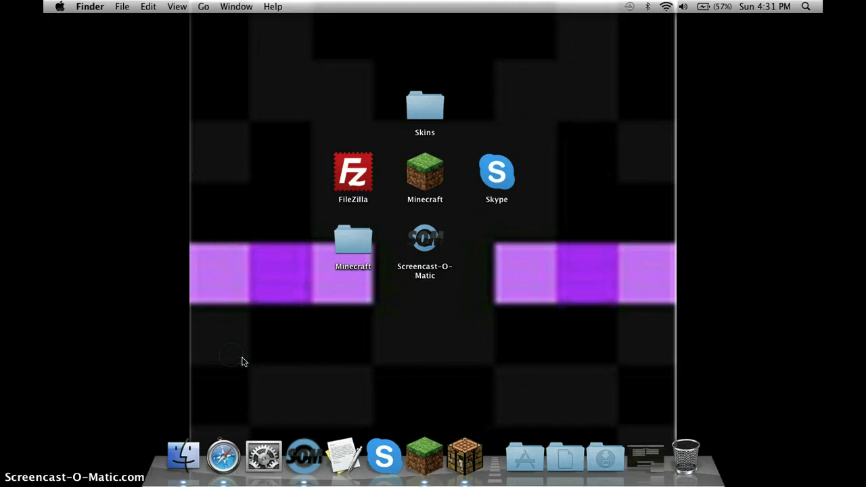
- Restore the Minecraft window, look at the server chat and game options, and minimise the game again
left_click(649, 456)
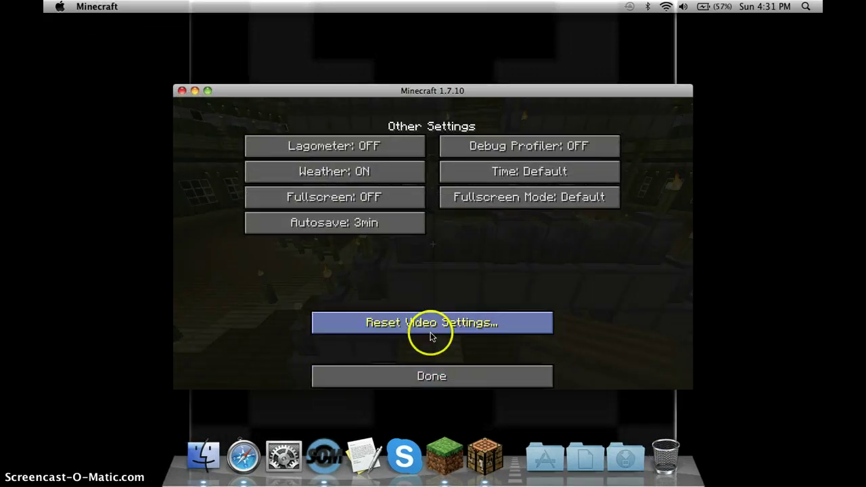
key("Escape")
key("t")
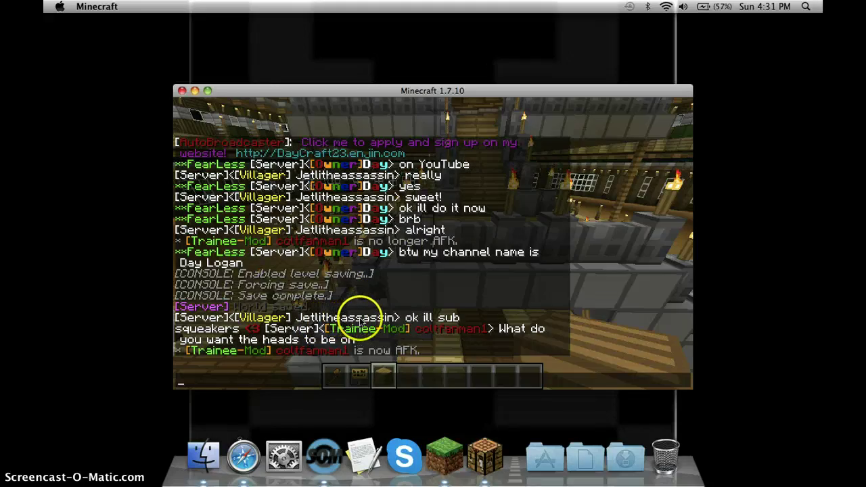
key("Escape")
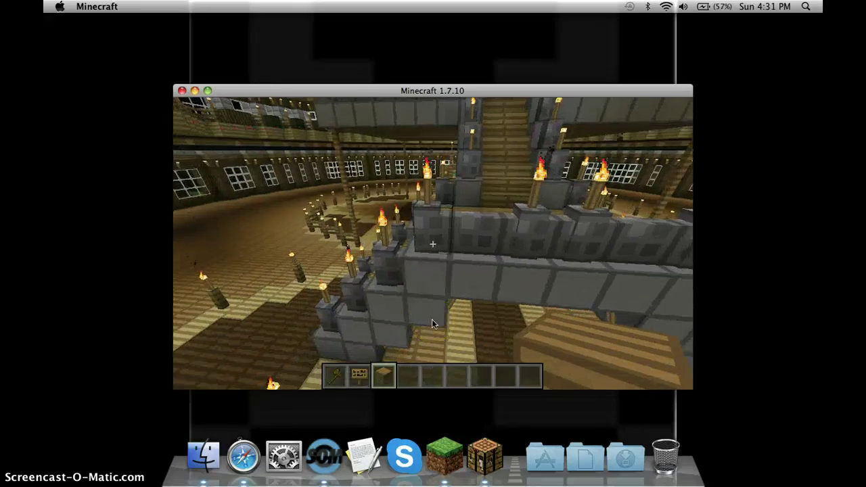
key("t")
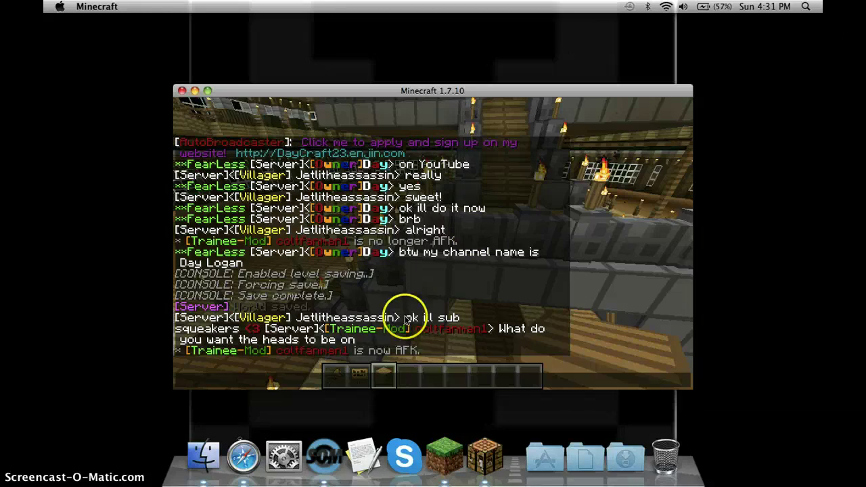
key("Escape")
key("Escape")
left_click(394, 273)
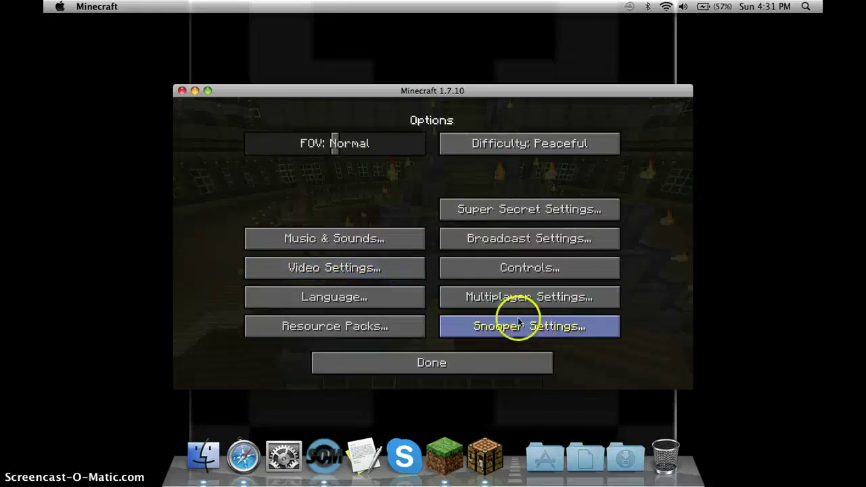
left_click(195, 92)
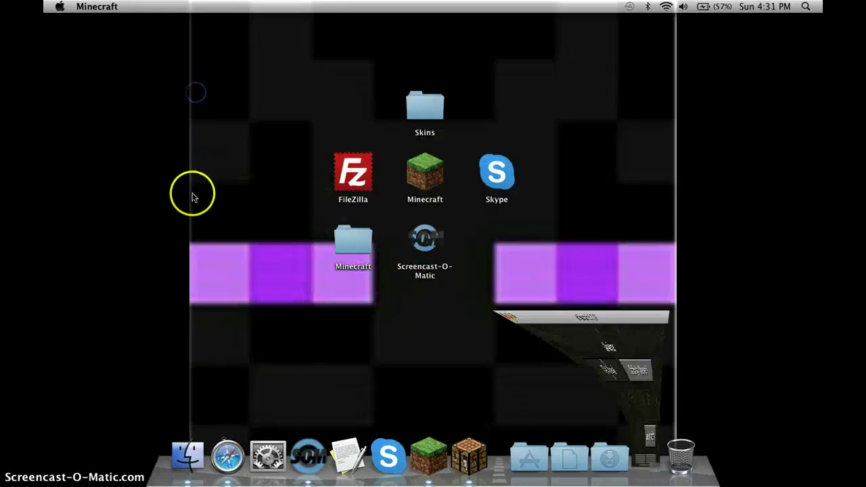
- Switch to Safari, search Google for "hosthorde" and open the HostHorde website
left_click_drag(131, 170, 256, 264)
left_click(224, 455)
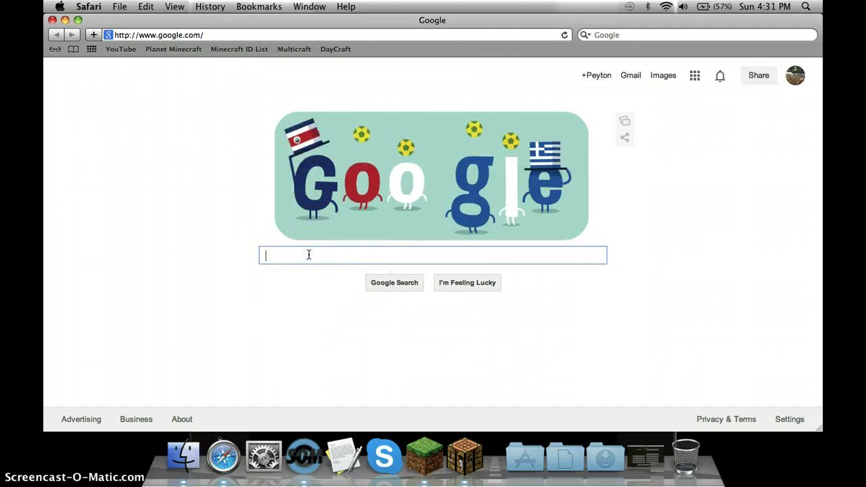
type("hosthorde")
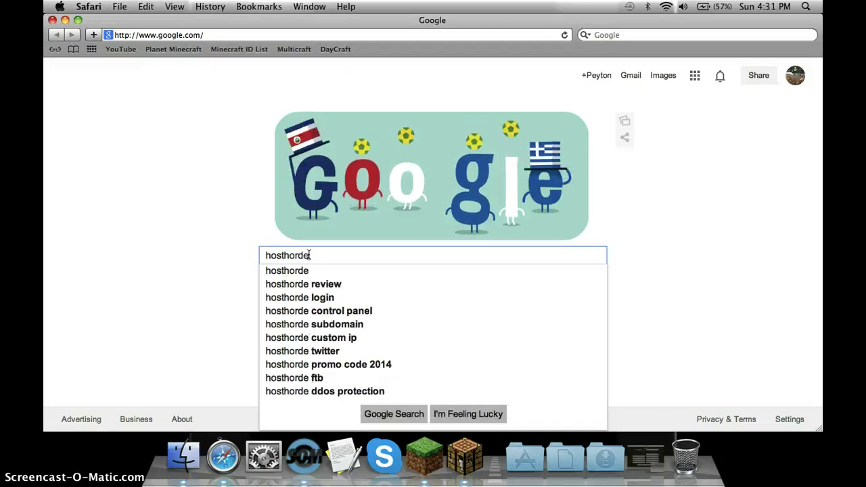
key("Return")
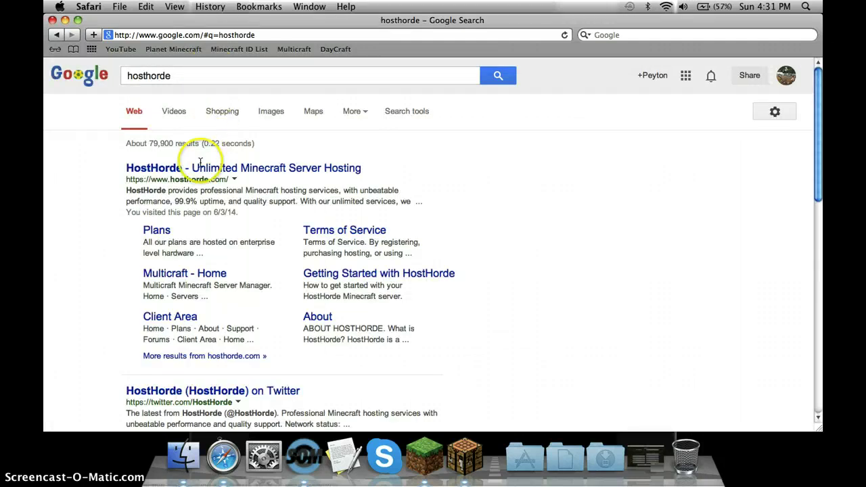
left_click(194, 170)
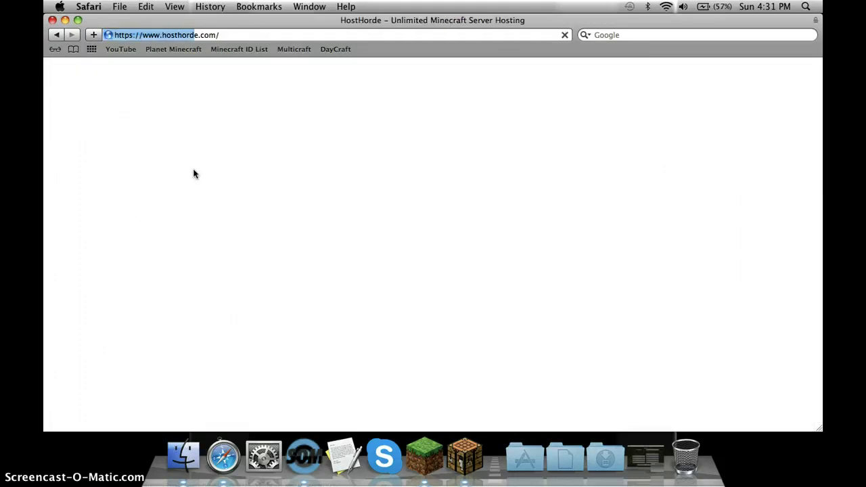
- Open the HostHorde plans page and compare the player slots of the Starter, Basic and Pro plans
left_click(184, 171)
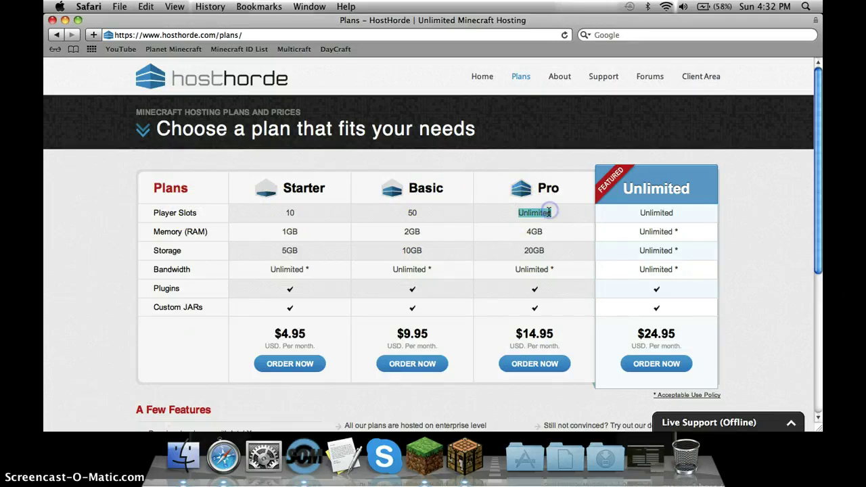
left_click(529, 212)
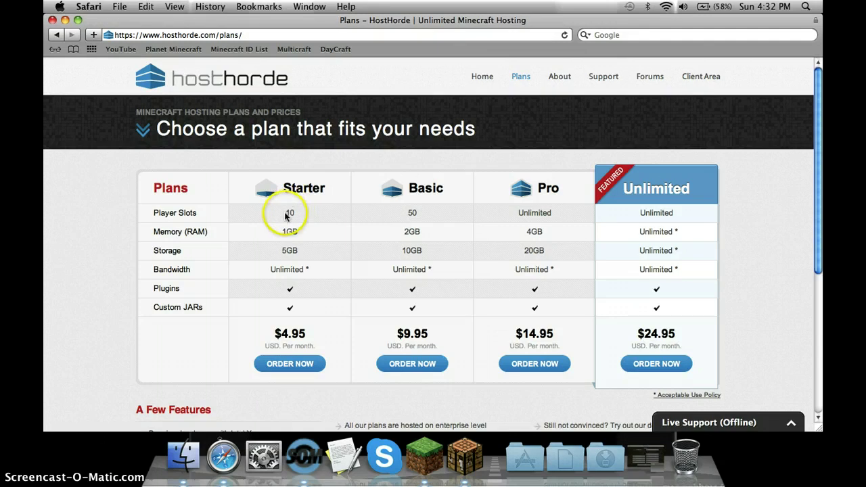
left_click_drag(286, 215, 337, 212)
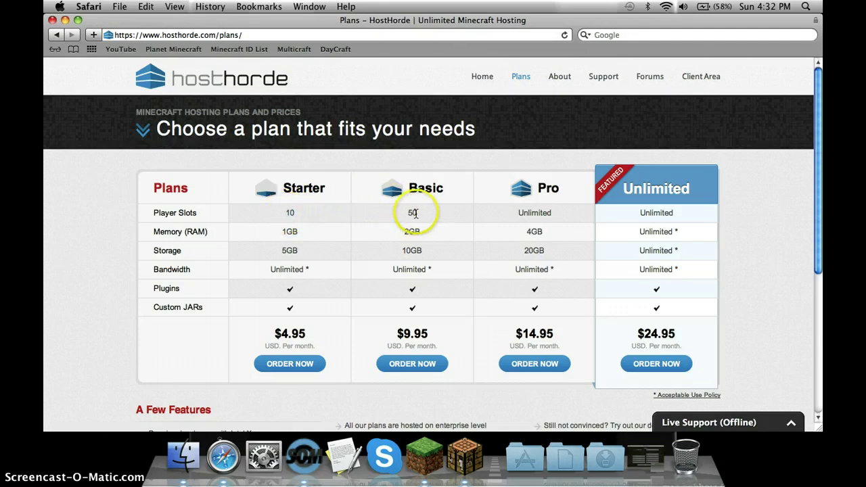
left_click_drag(407, 212, 426, 213)
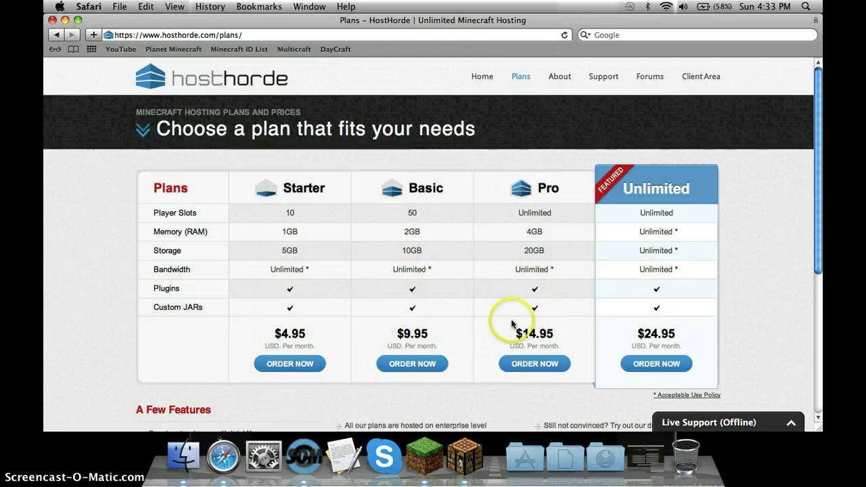
- Order the HostHorde Pro plan with monthly billing and the United States server location, and proceed to checkout
left_click(525, 364)
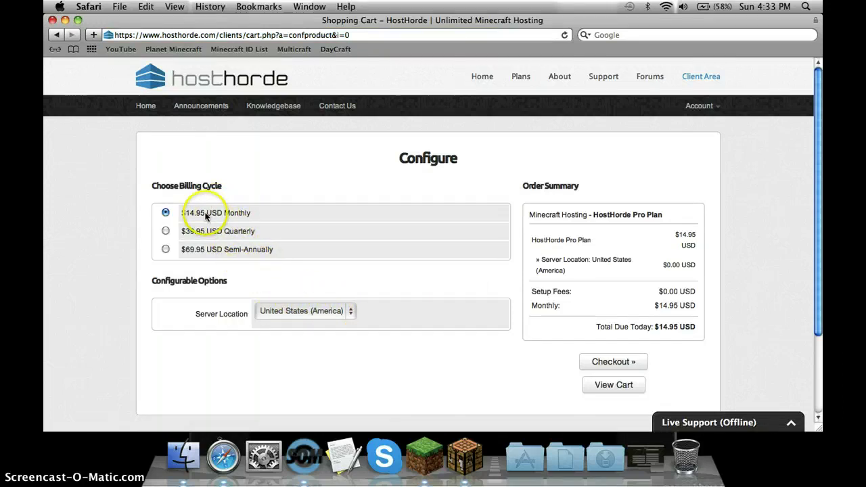
left_click(612, 364)
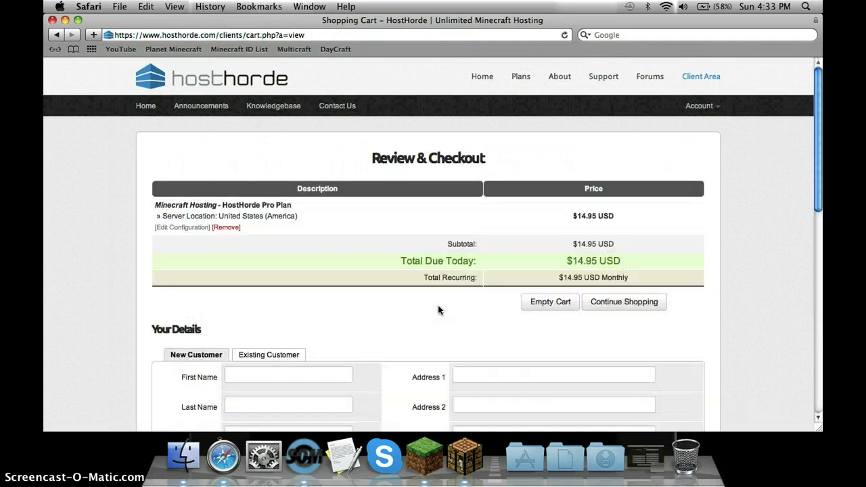
- Enter the customer's first and last name in the new customer details and look over the remaining checkout fields
scroll(439, 307, "down", 5)
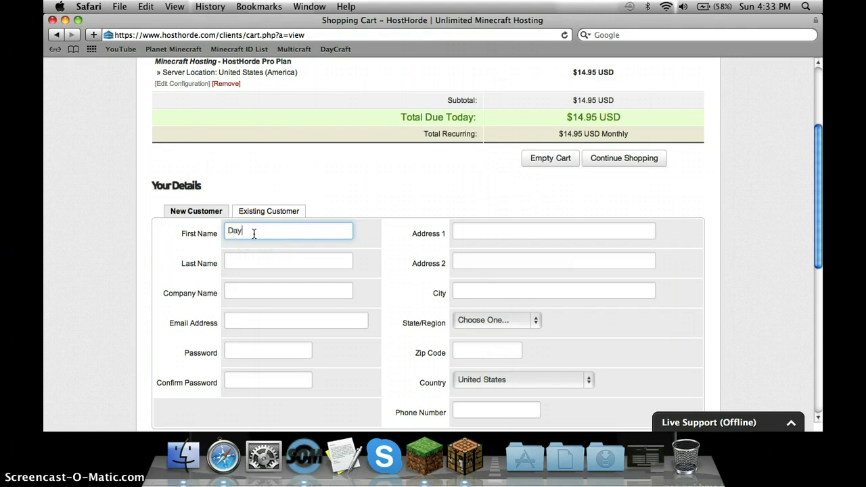
key("Tab")
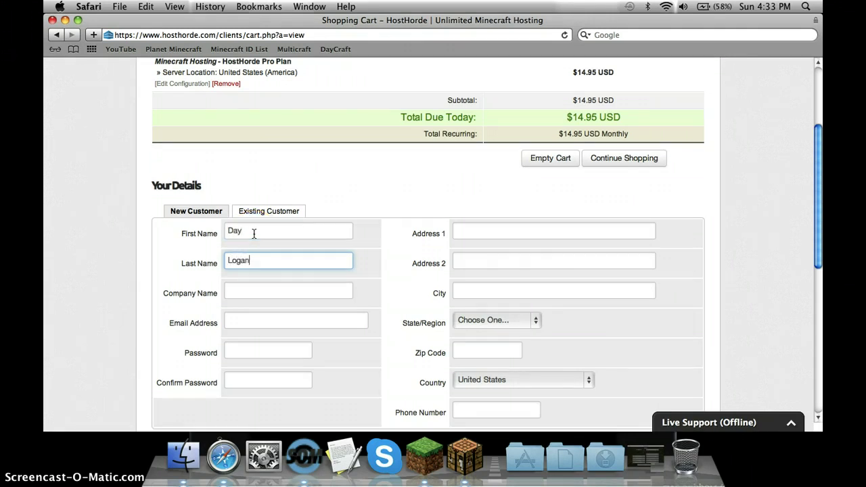
scroll(397, 257, "down", 5)
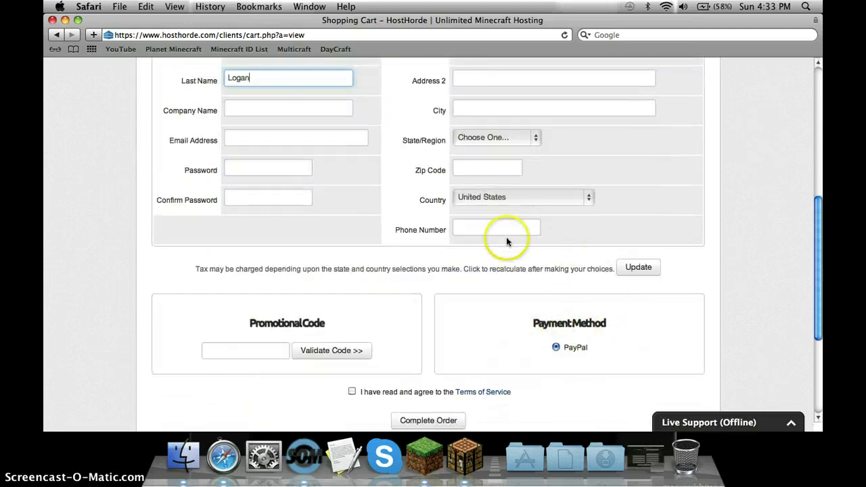
scroll(474, 230, "up", 10)
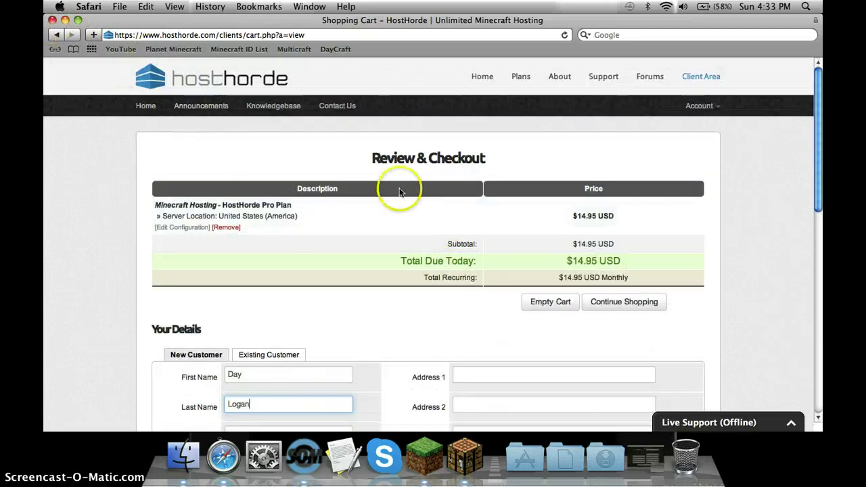
left_click(151, 106)
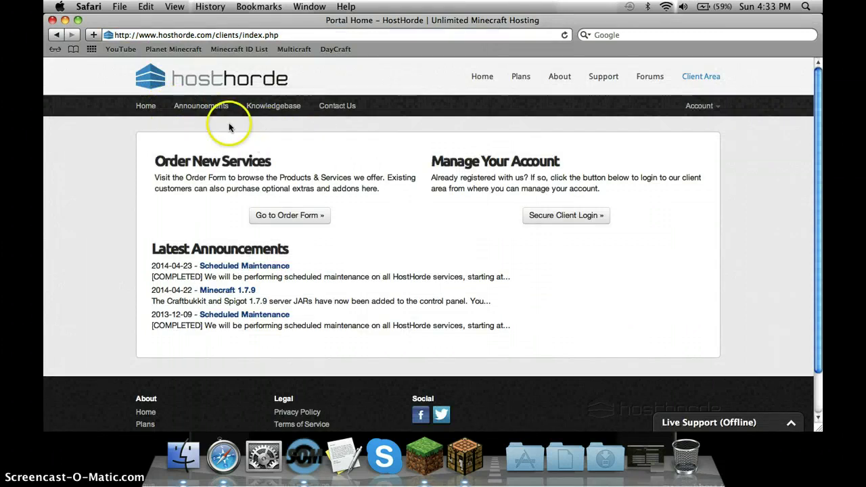
left_click(55, 35)
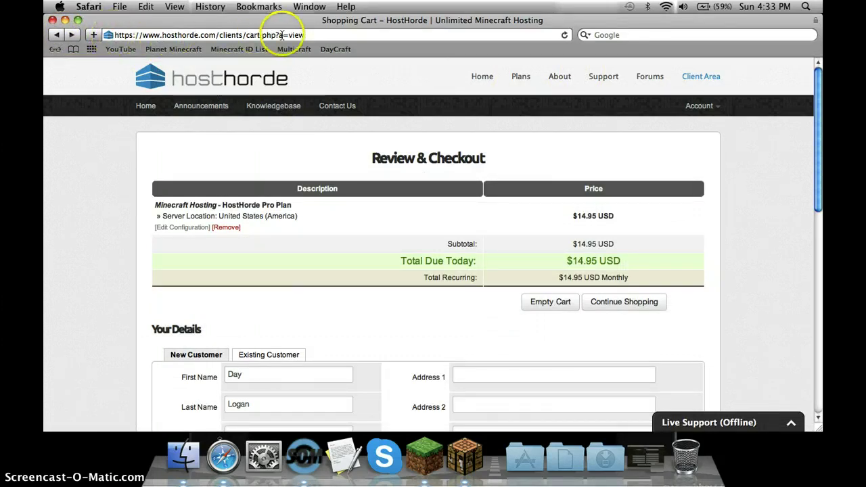
double_click(225, 35)
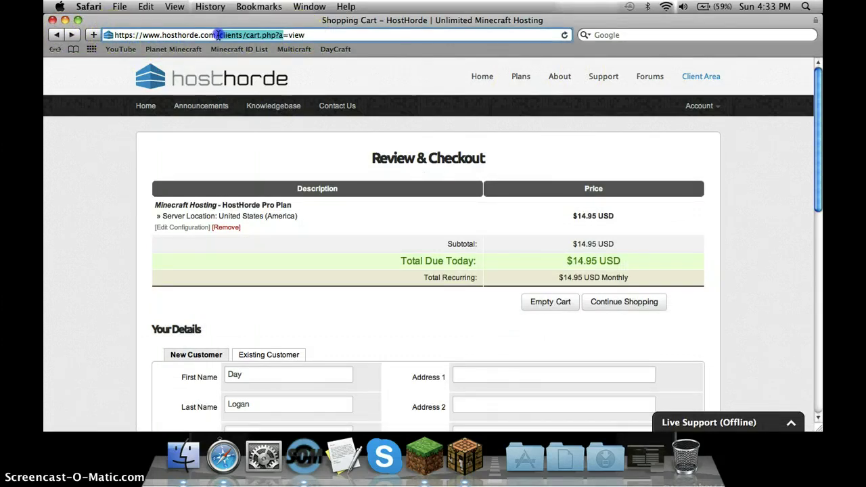
left_click(345, 34)
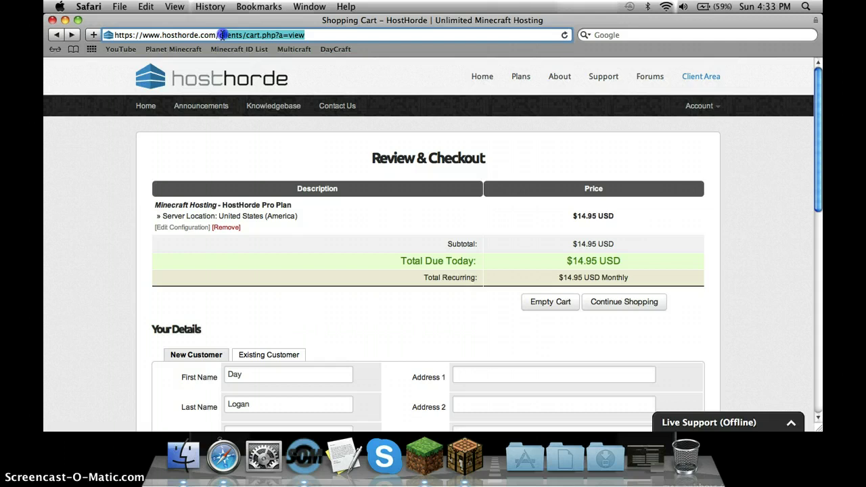
key("BackSpace")
key("Return")
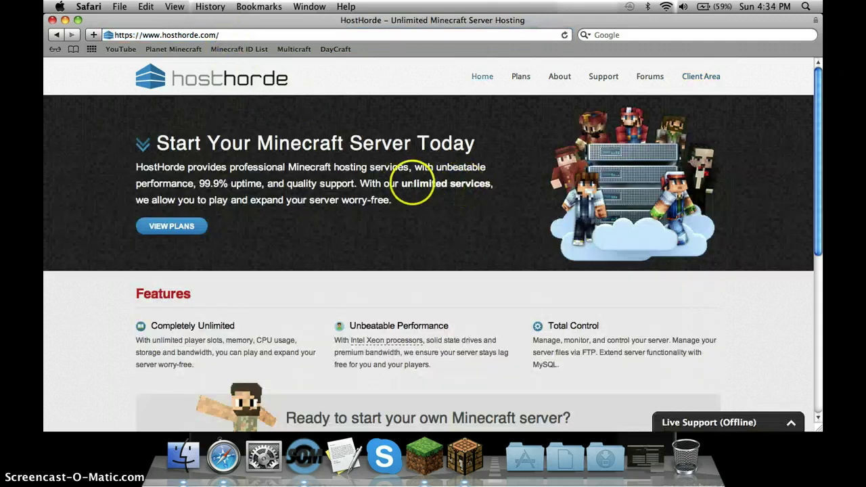
- Search Google for "hosthorde" and open the Multicraft home page of the HostHorde control panel
left_click(599, 39)
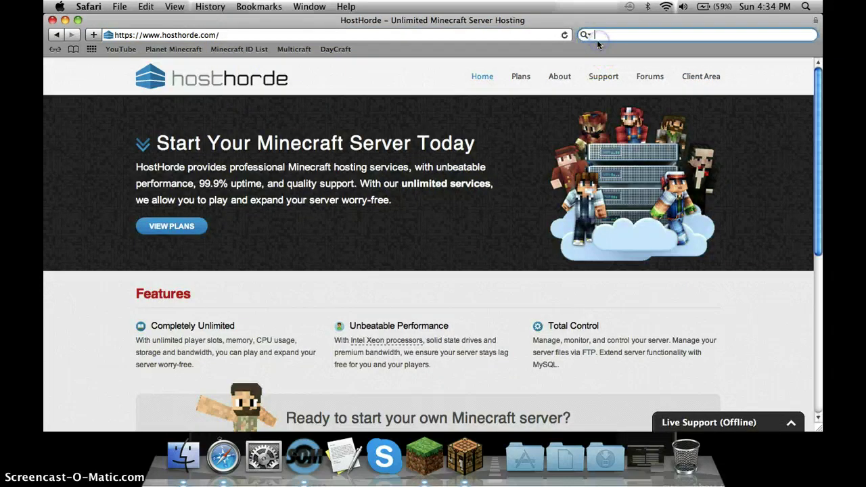
type("hosthorde")
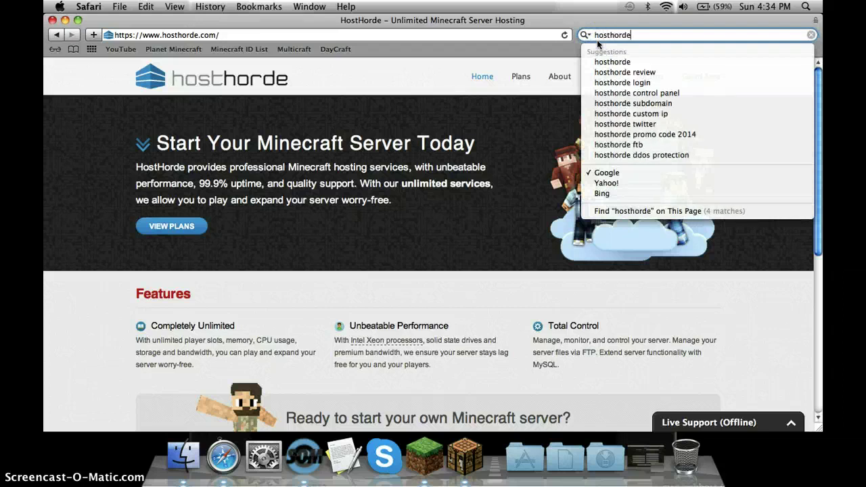
key("Return")
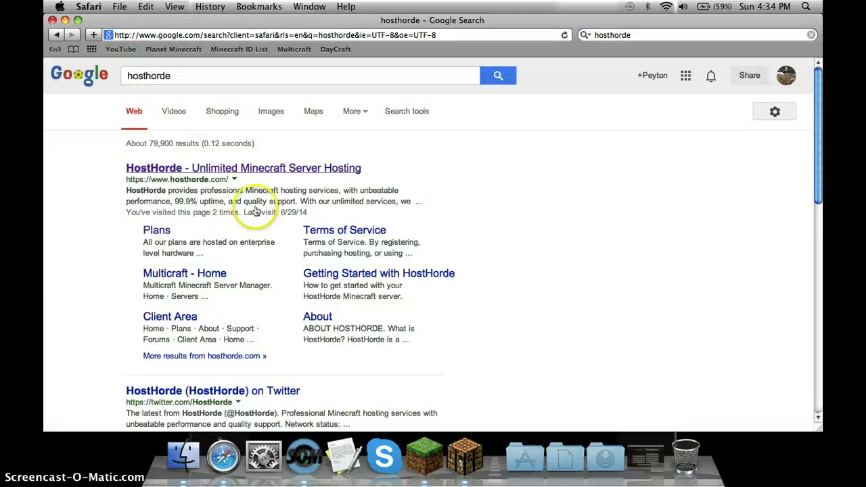
left_click(188, 279)
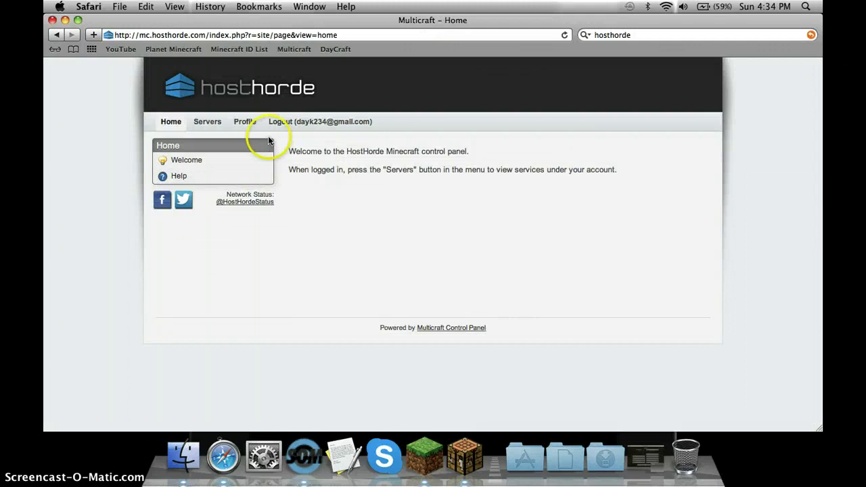
- Open the account's server from the Multicraft server list and look over its settings, resource usage and connected players
left_click(217, 123)
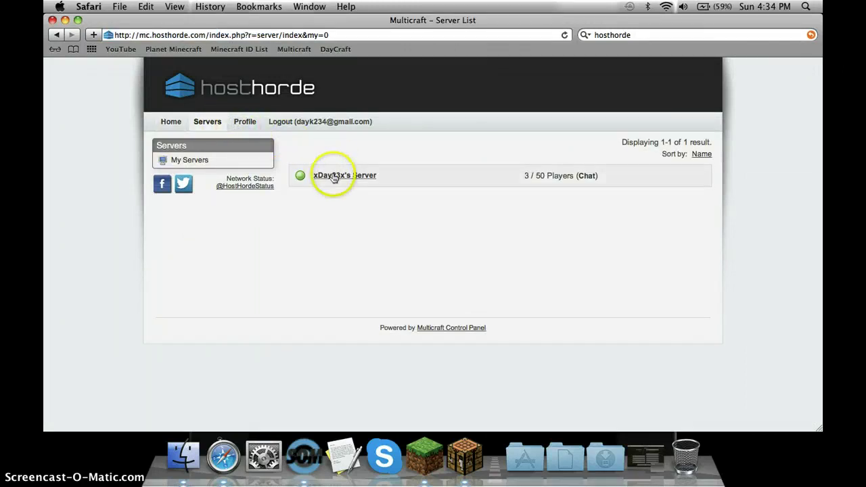
left_click(333, 177)
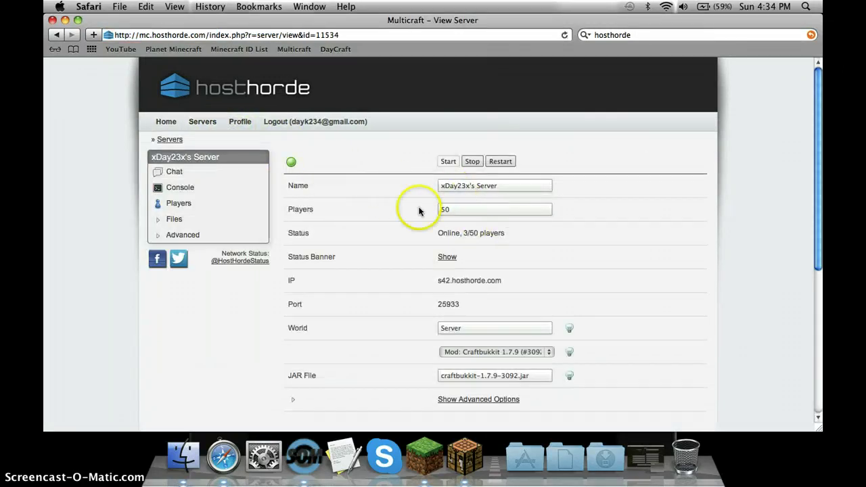
scroll(436, 277, "down", 8)
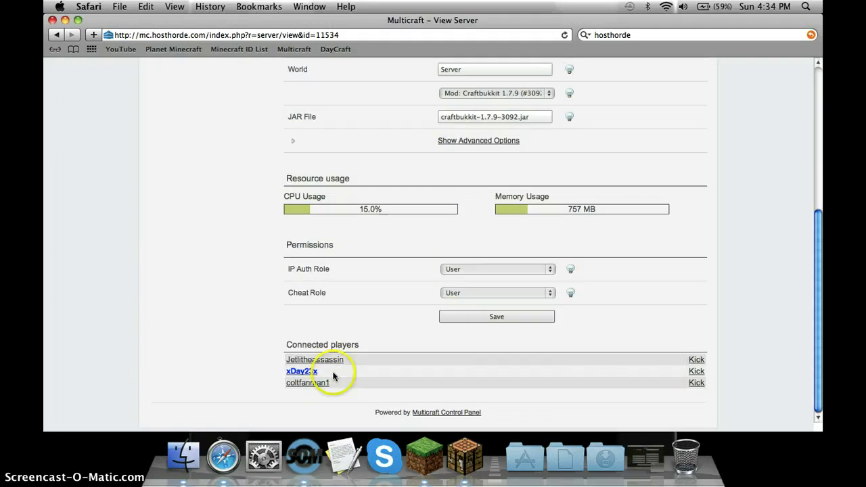
scroll(331, 368, "up", 8)
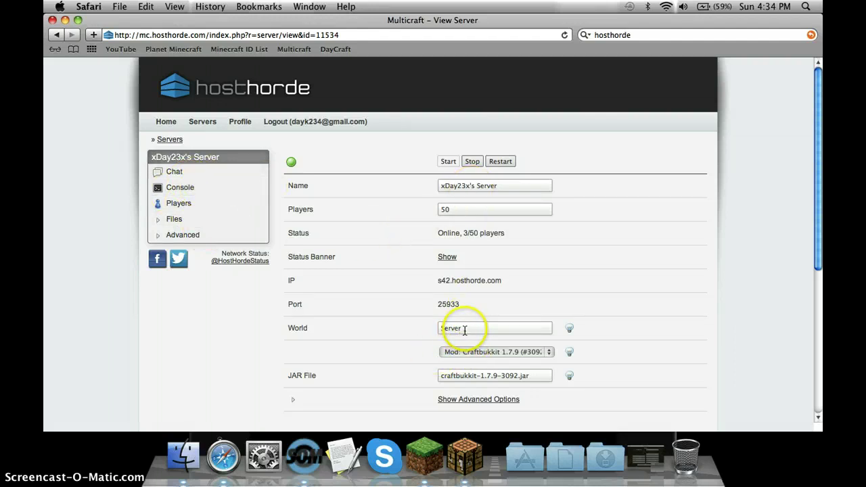
- Look over the server's world name, IP address, port, player limit and server name by highlighting each value in its settings
left_click_drag(465, 329, 396, 324)
left_click(397, 325)
left_click_drag(480, 329, 340, 329)
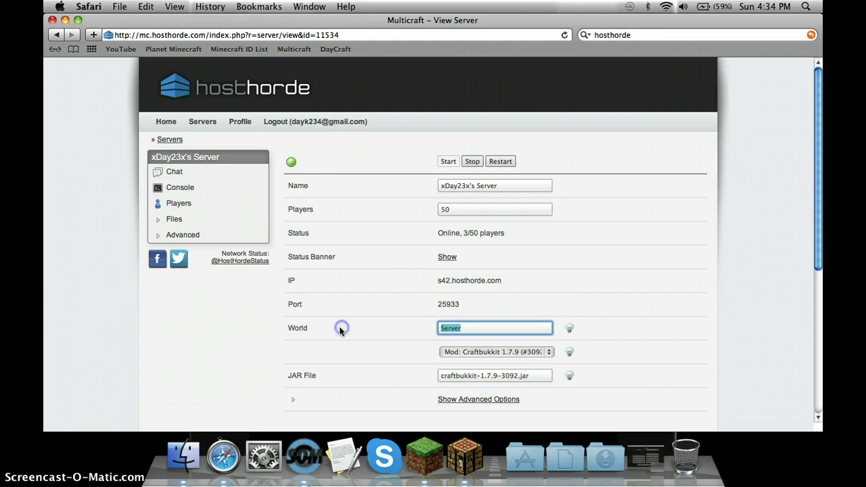
left_click(340, 330)
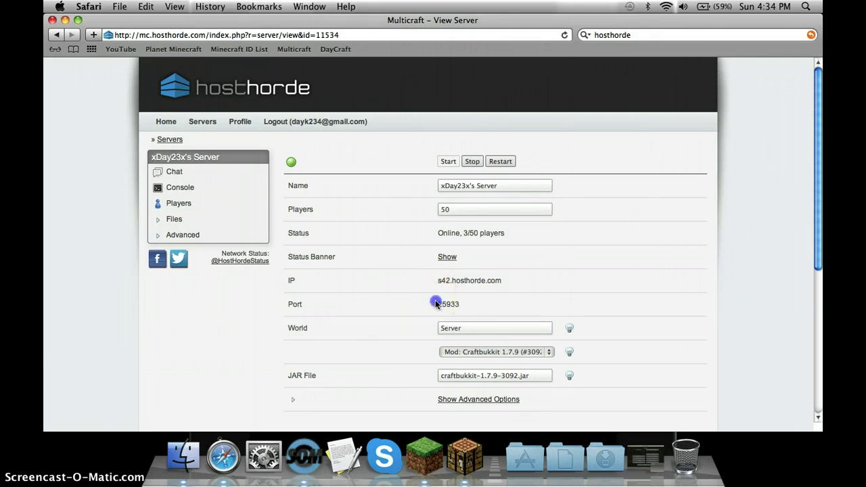
left_click(488, 300)
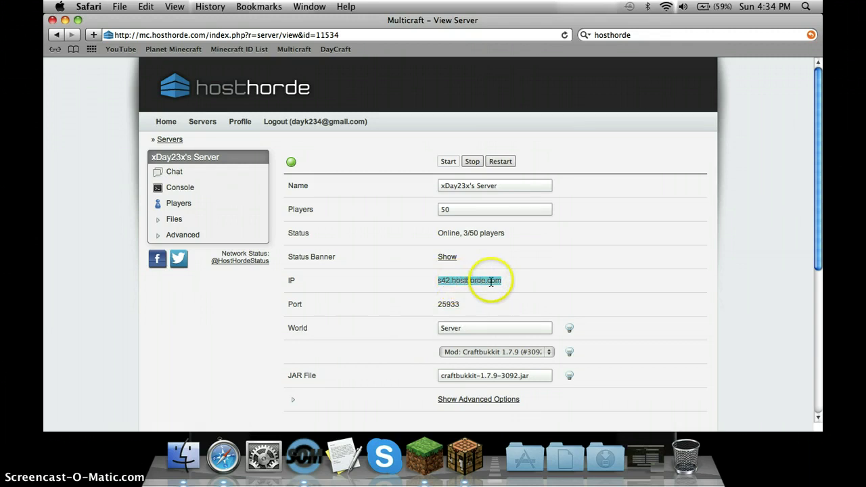
left_click_drag(498, 282, 505, 283)
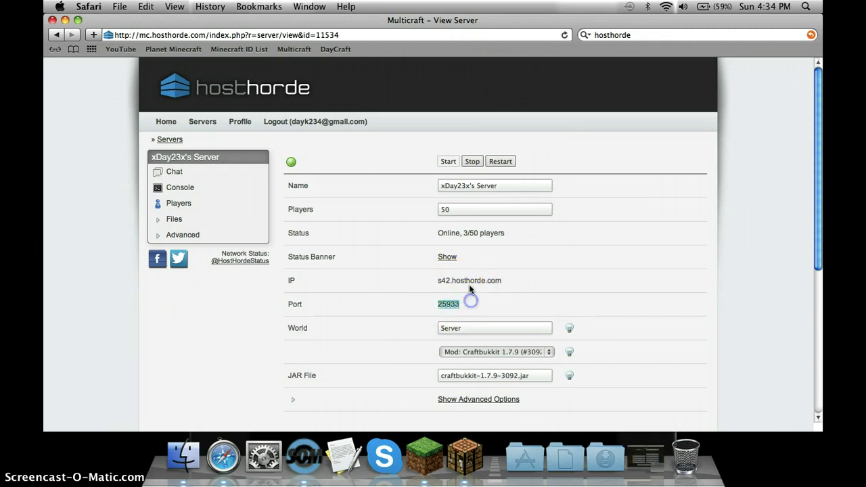
left_click_drag(522, 211, 396, 210)
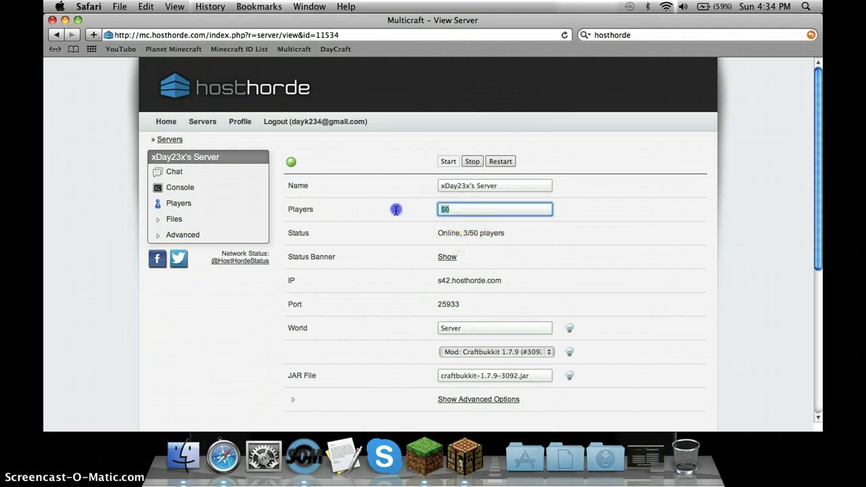
left_click(571, 233)
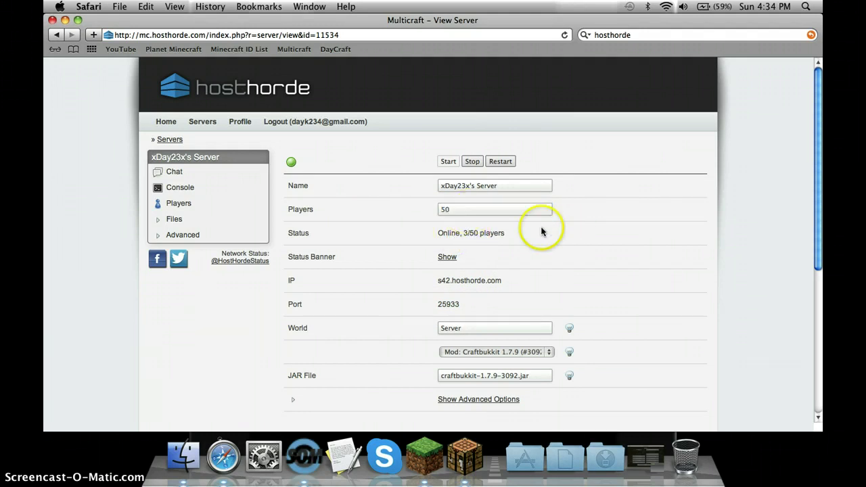
left_click_drag(498, 184, 399, 184)
left_click(396, 186)
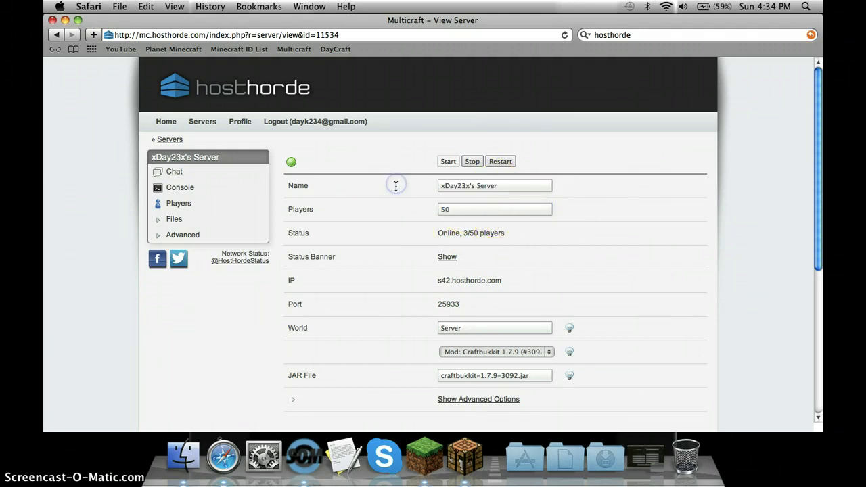
- Look through the Craftbukkit and Spigot versions offered as the server's mod, leave the selection as is, and check the JAR file
left_click(481, 352)
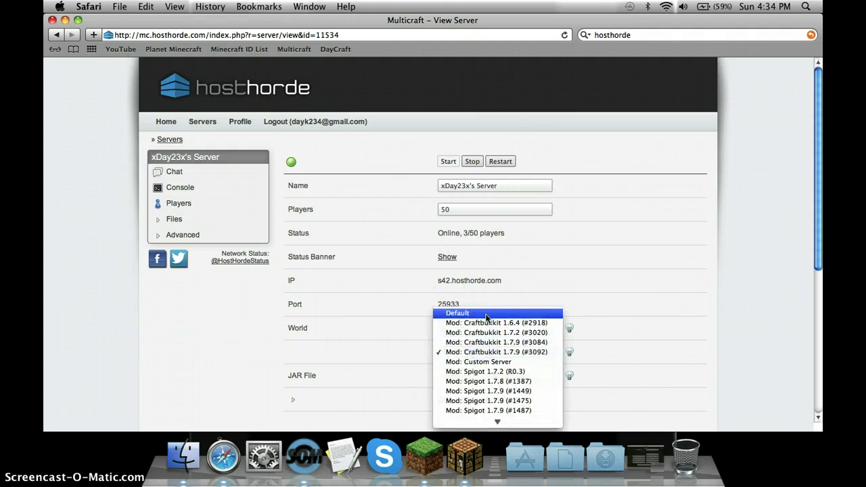
left_click_drag(486, 316, 642, 345)
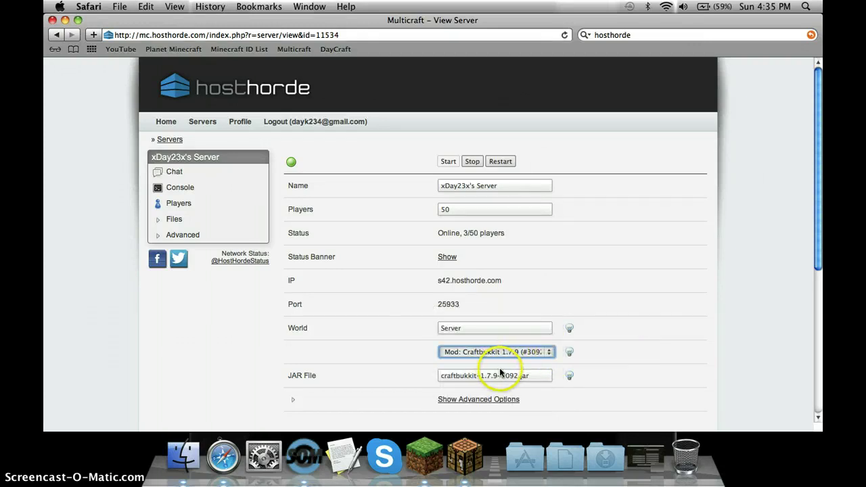
left_click(544, 376)
left_click(392, 365)
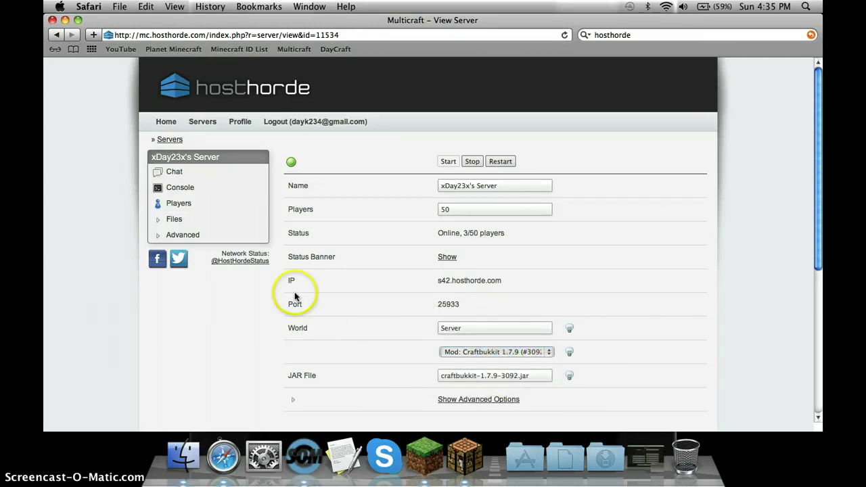
- Find the WorldEdit plugin in the server's BukGet plugin list by searching for "worldedit", and open its plugin page
left_click(222, 219)
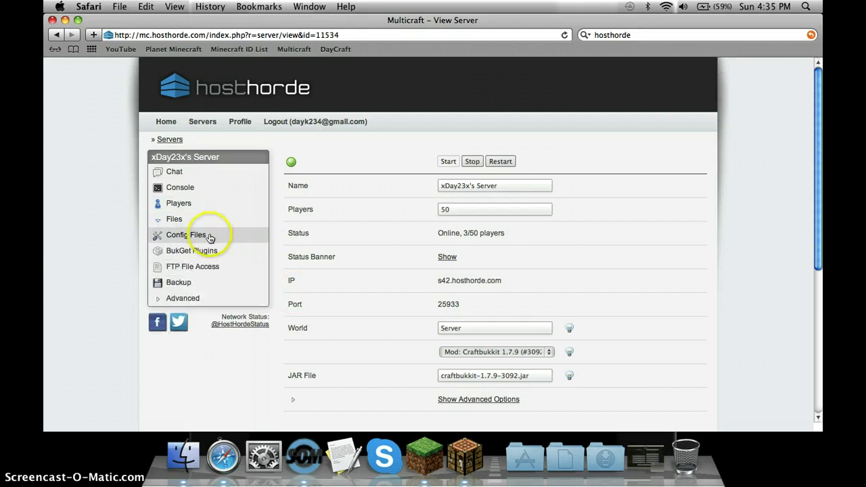
left_click(196, 249)
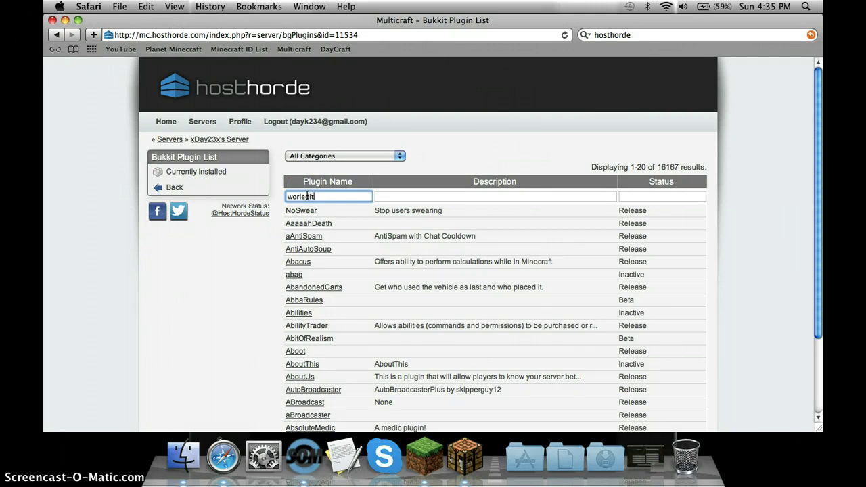
left_click(306, 196)
type("worledit")
key("Return")
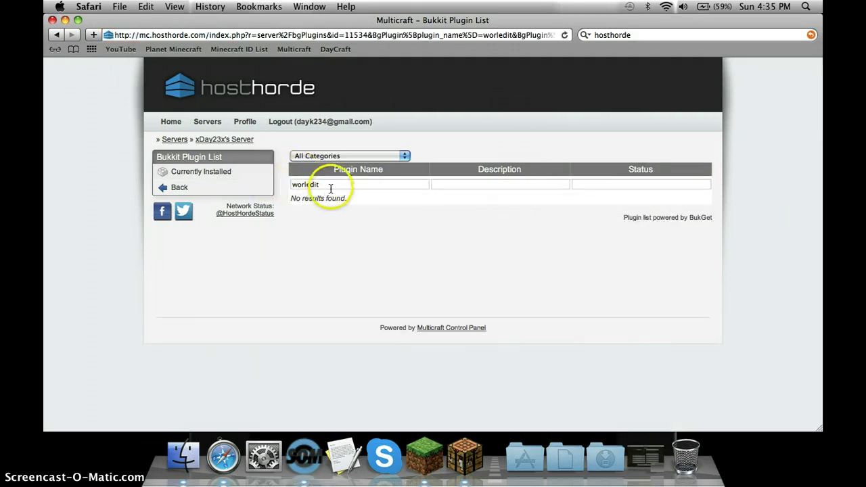
left_click_drag(330, 188, 298, 185)
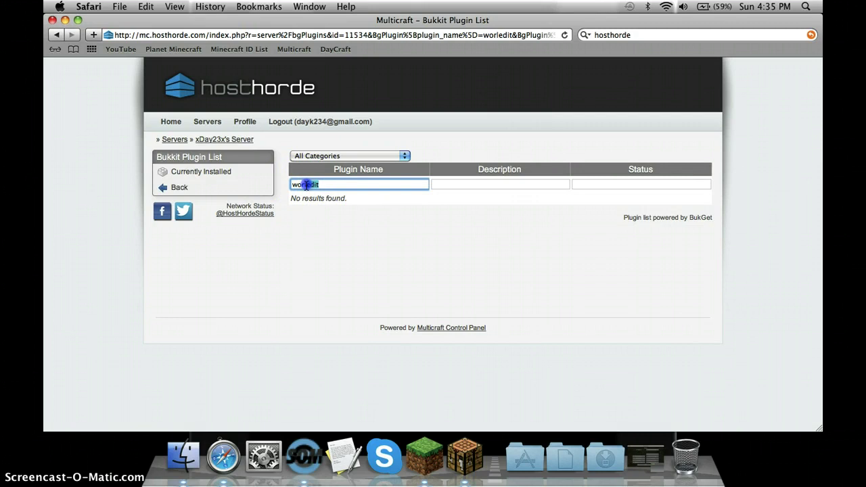
type("de")
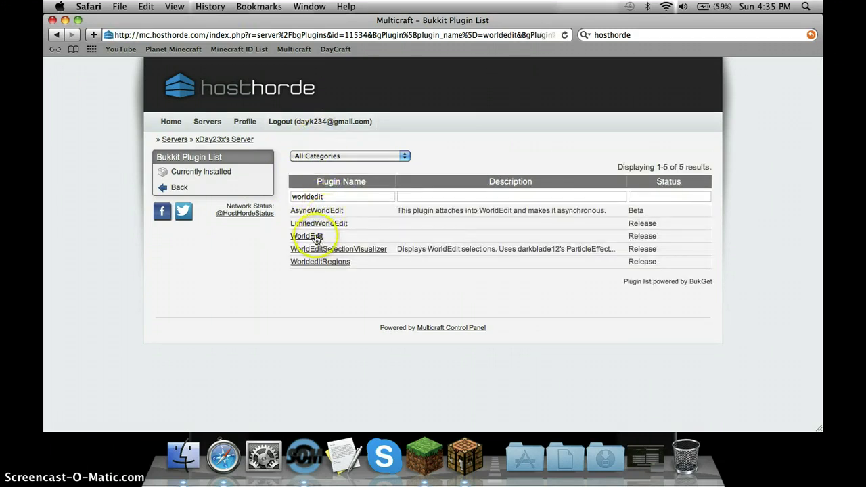
left_click(315, 239)
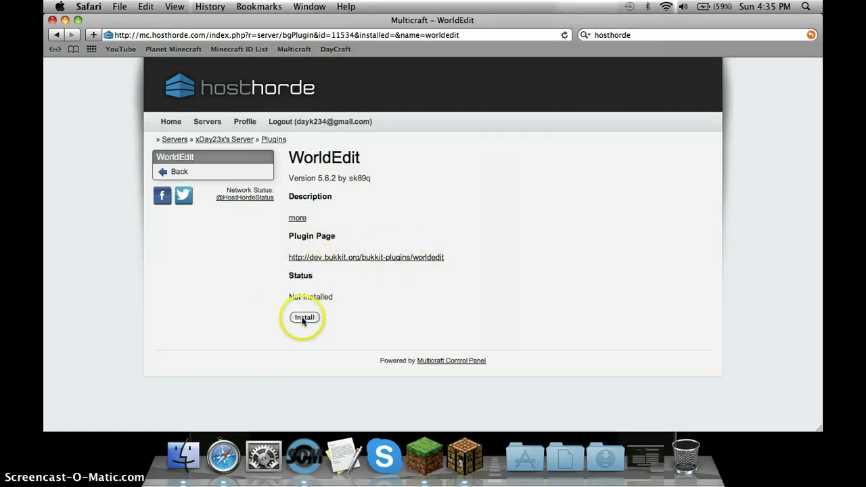
- Return to the server's page, switch to Minecraft to enter /reload in the game chat, and switch back to the browser
left_click(234, 140)
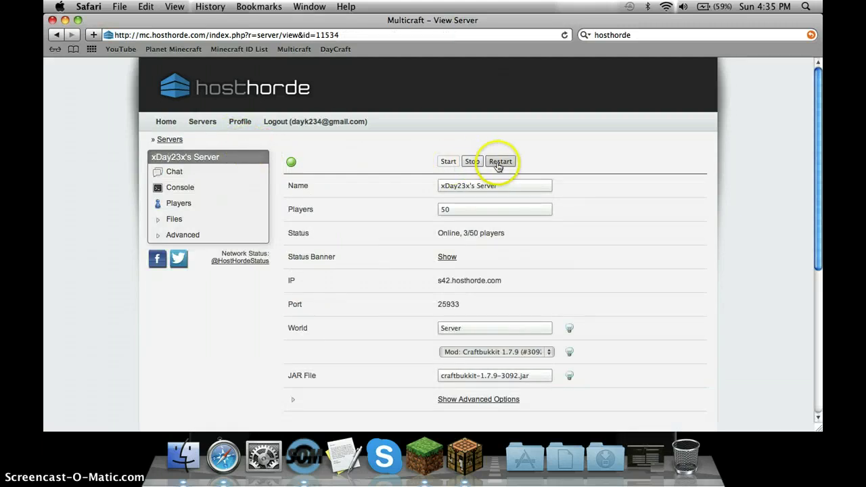
left_click(465, 456)
left_click(446, 358)
key("slash")
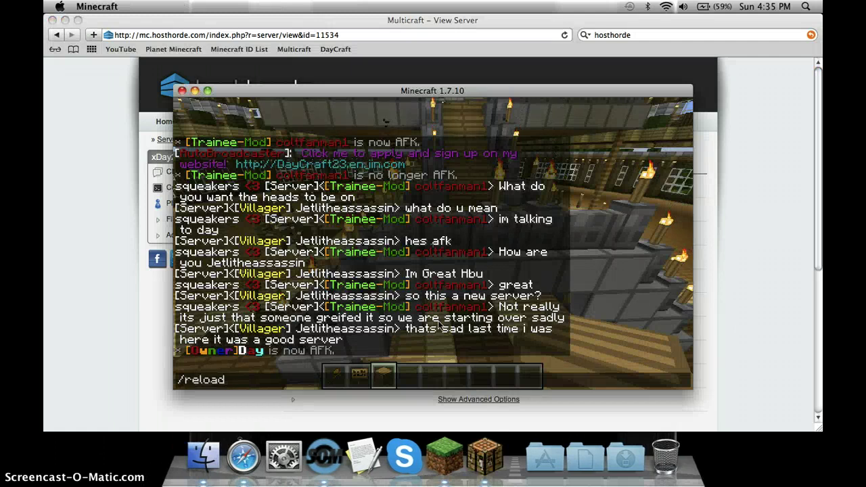
key("Return")
key("Escape")
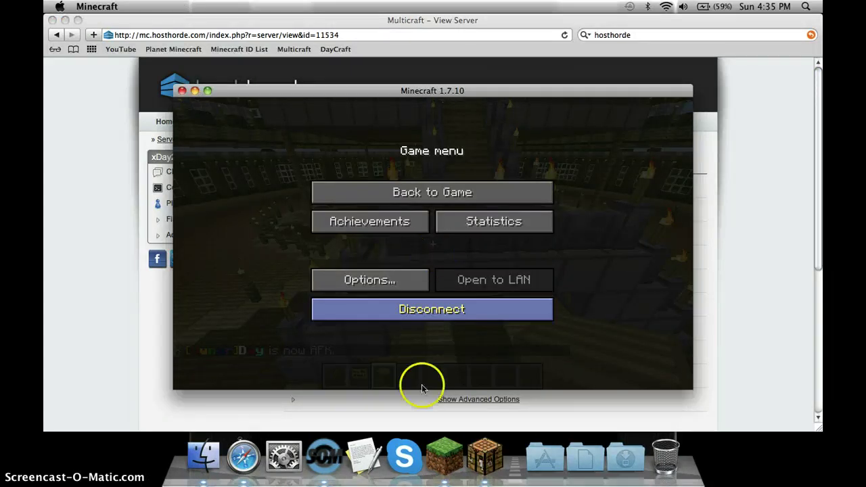
left_click(112, 273)
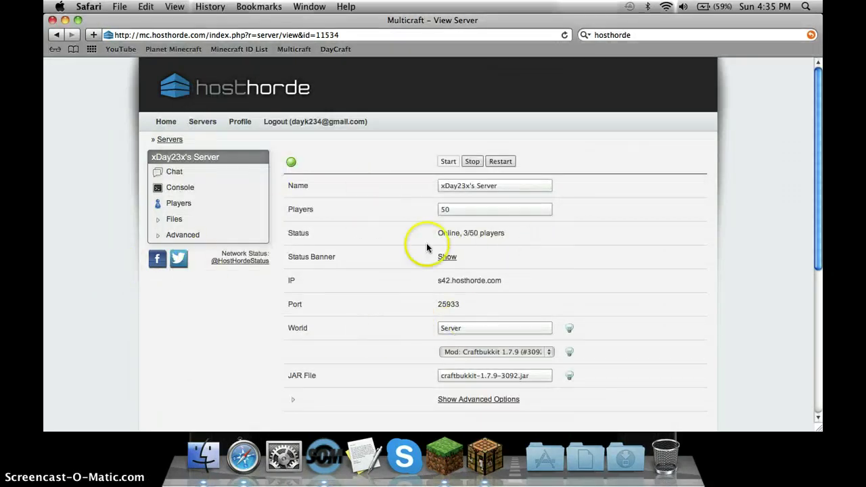
- Open a player's details from the server's player list, look over the assignable roles without changing any, and return to the server's page
left_click(215, 205)
scroll(299, 239, "down", 2)
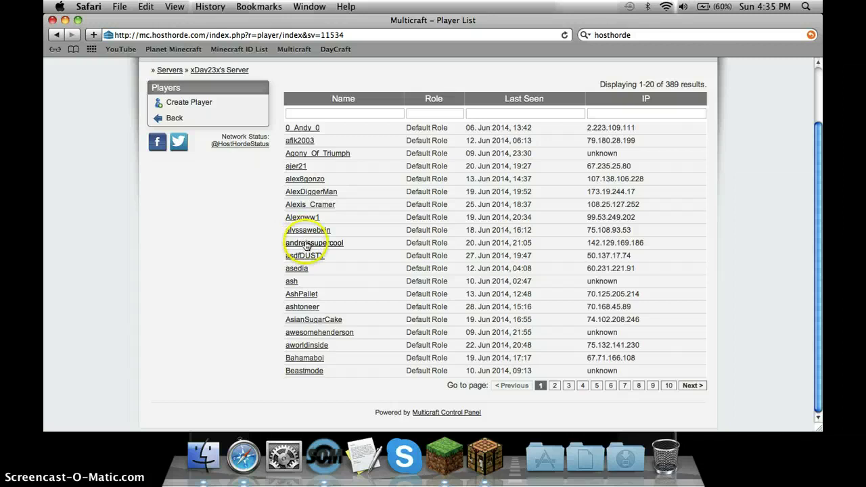
left_click(332, 152)
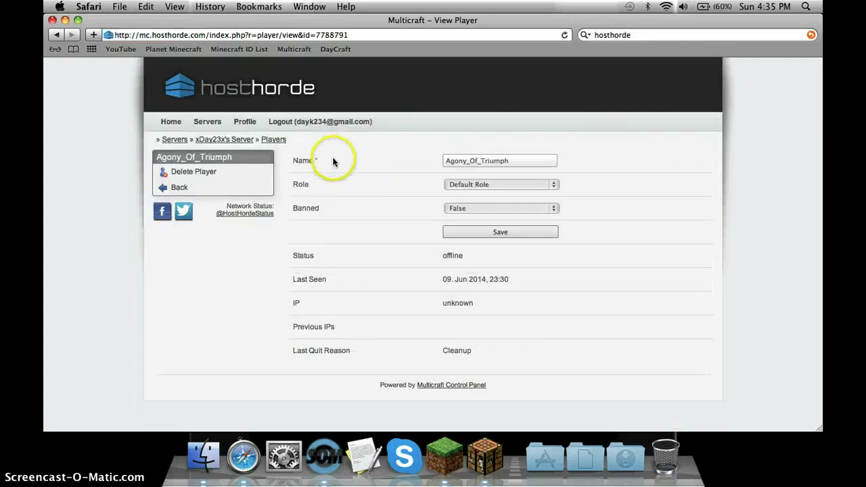
left_click(480, 184)
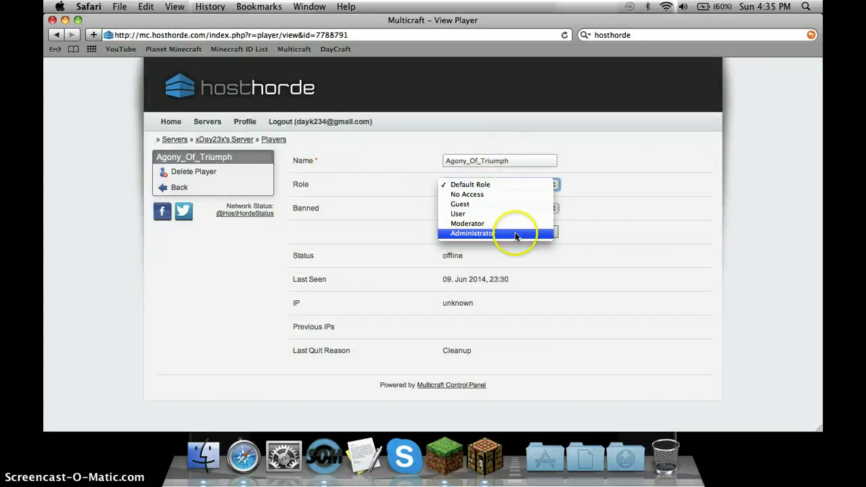
left_click(602, 202)
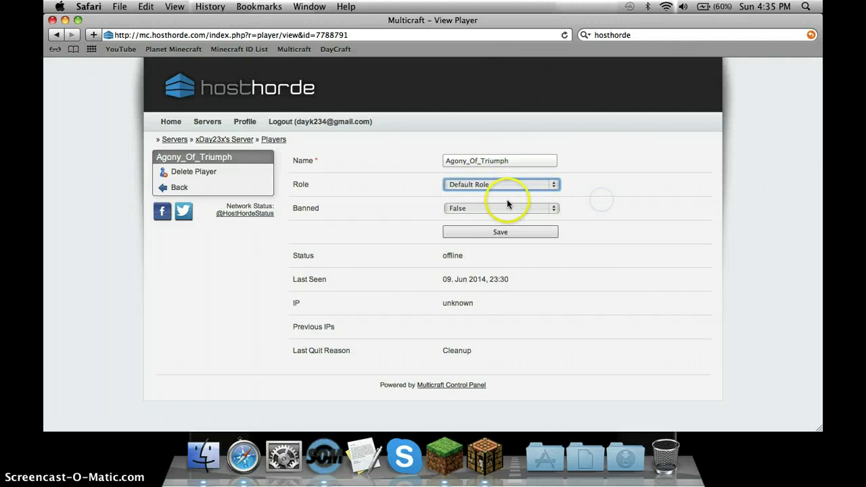
left_click(215, 187)
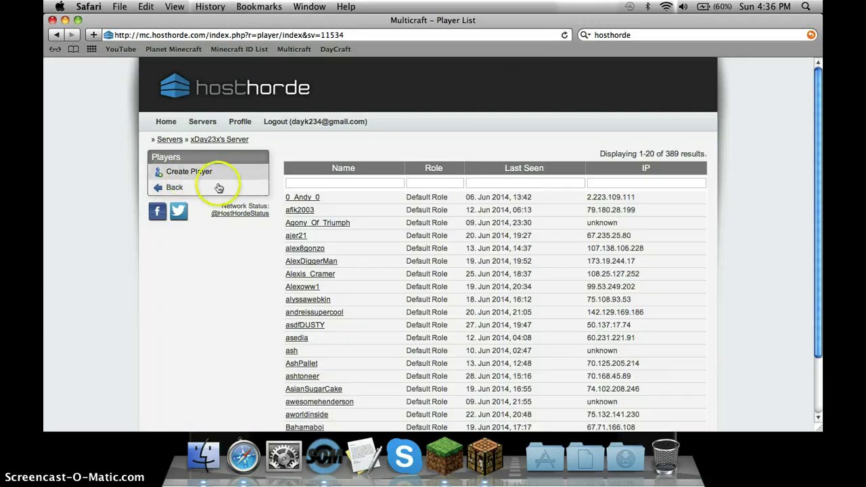
left_click(230, 188)
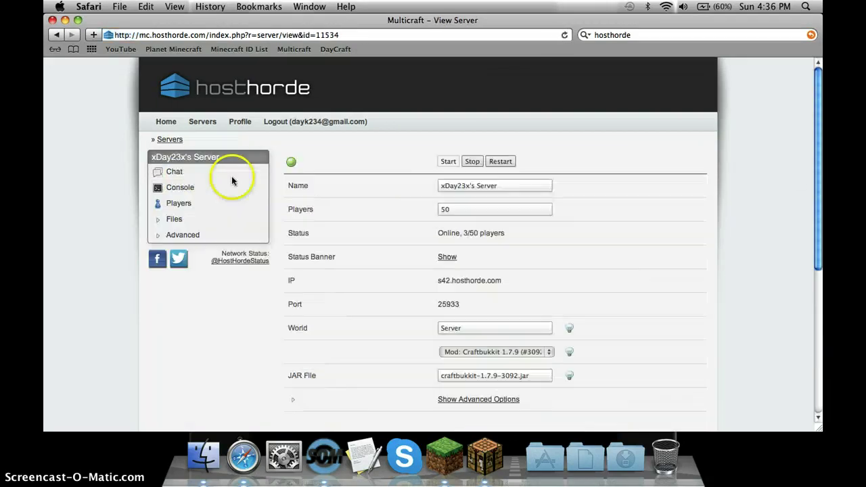
- Look over the server's file and advanced management options, and open the FTP file access login page
left_click(201, 219)
left_click(201, 251)
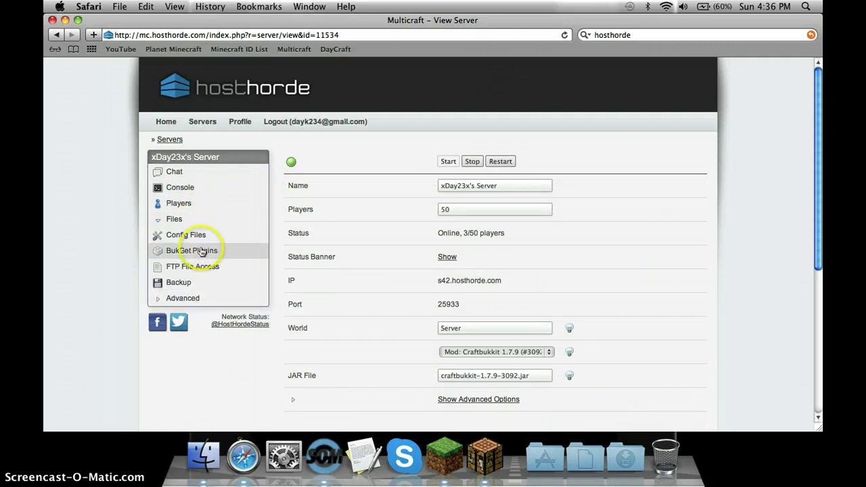
left_click(181, 298)
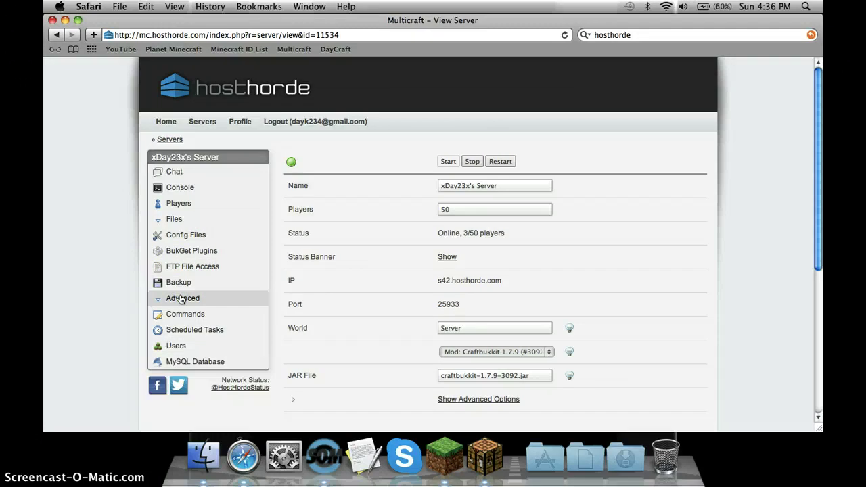
left_click(181, 298)
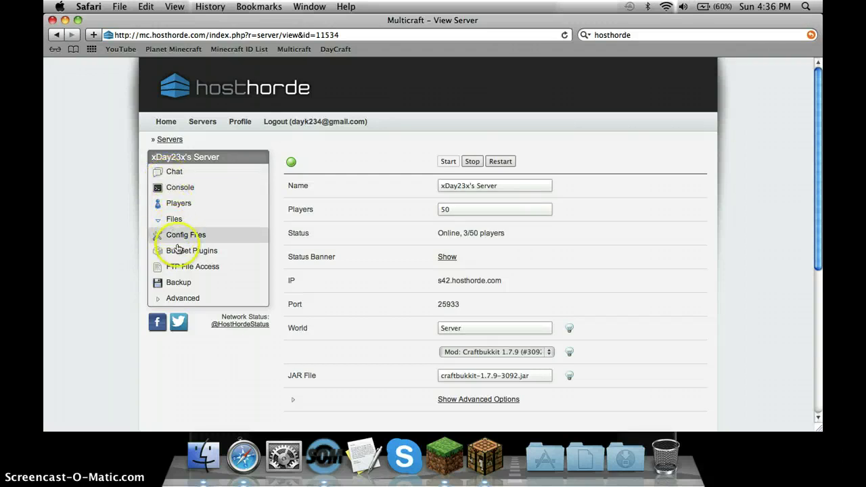
left_click(180, 268)
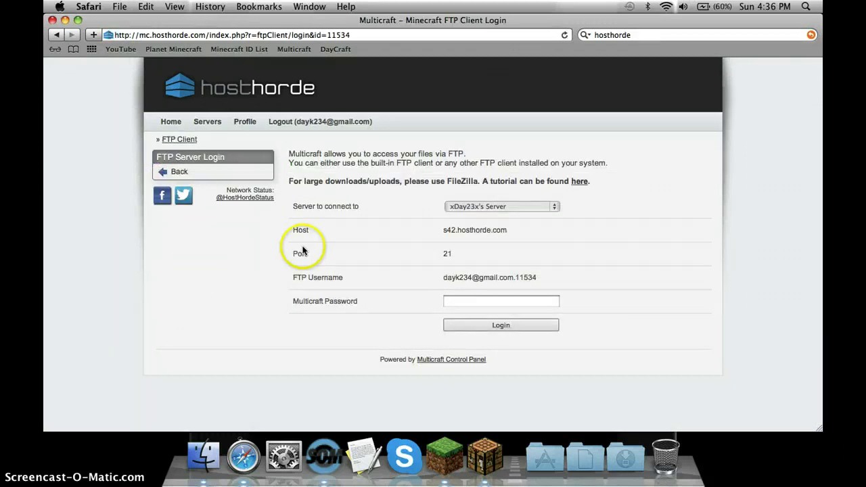
- Search Google for "filezilla" in a new browser tab and open the FileZilla Client download page
key("super+t")
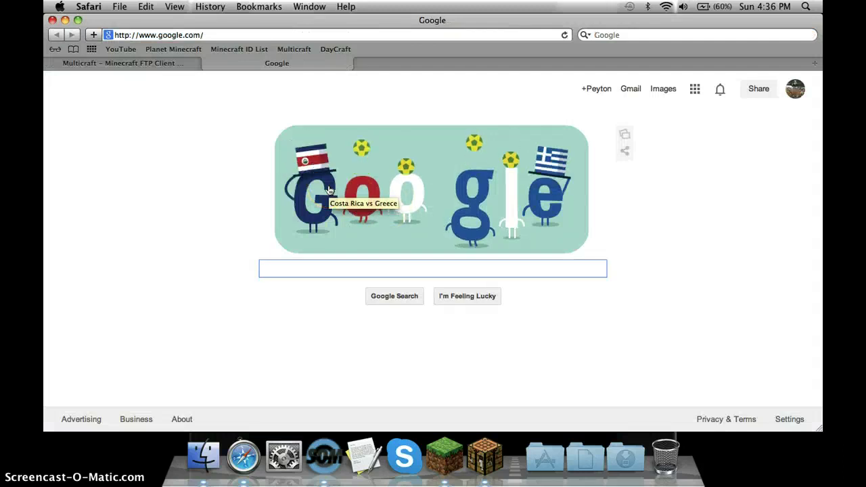
type("filezilla")
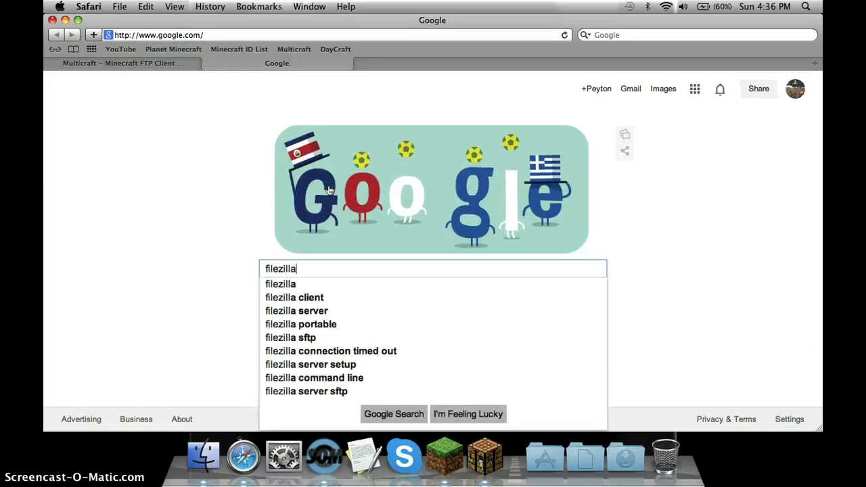
key("Return")
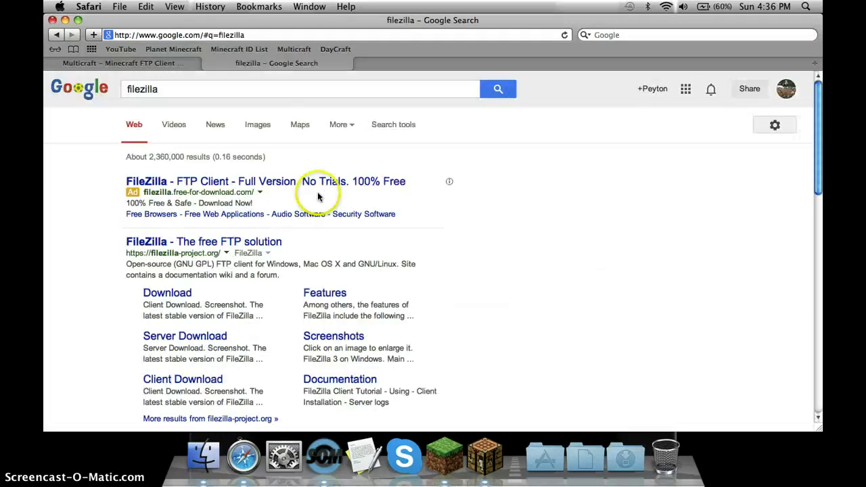
left_click(190, 294)
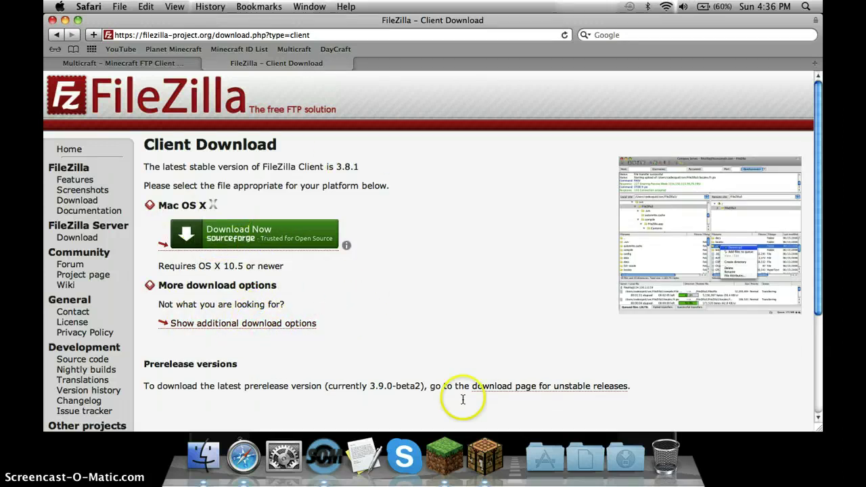
- Close the FileZilla download tab and minimize the browser window to get back to Minecraft
left_click(210, 63)
left_click(65, 21)
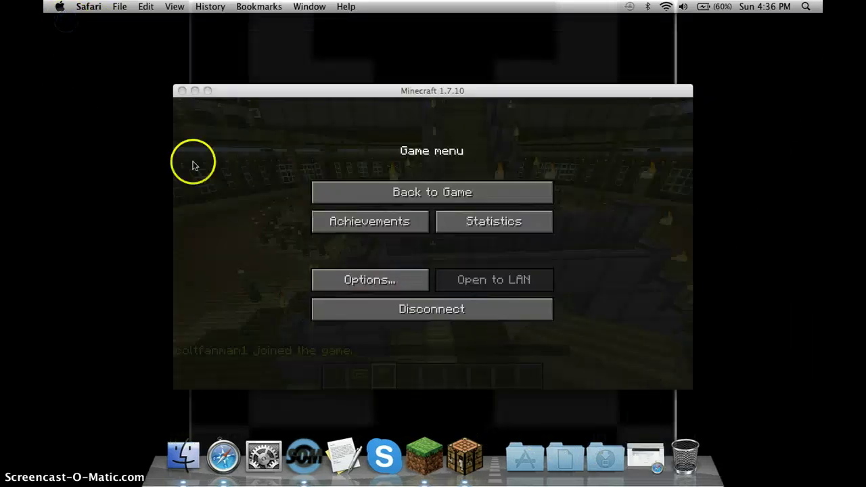
- Minimize the Minecraft window and launch FileZilla from the desktop, bringing its window to the front
left_click(196, 91)
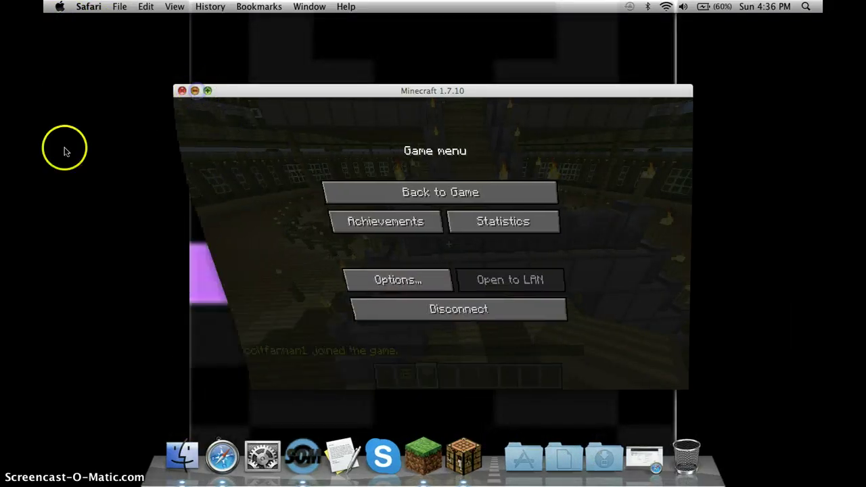
left_click_drag(91, 140, 196, 242)
double_click(348, 173)
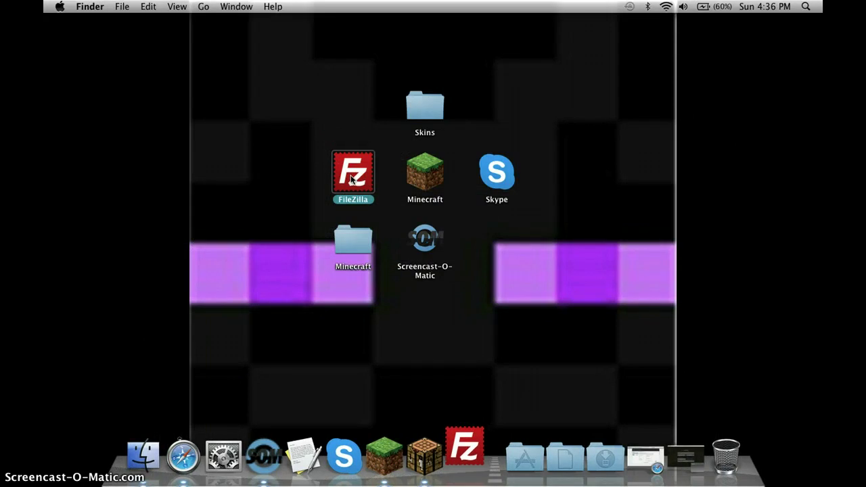
left_click(351, 176)
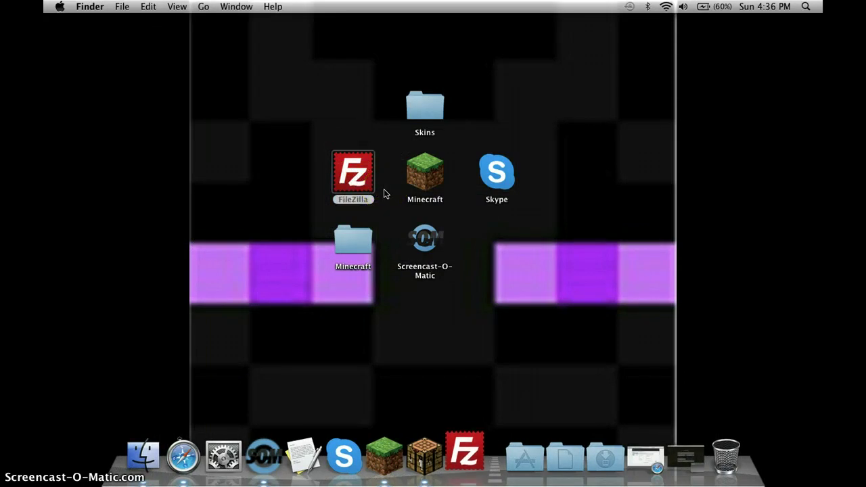
left_click(437, 286)
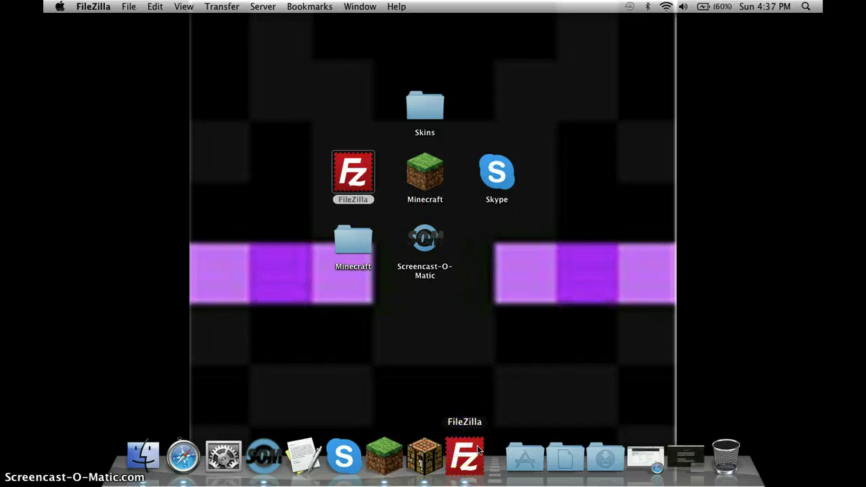
left_click(477, 445)
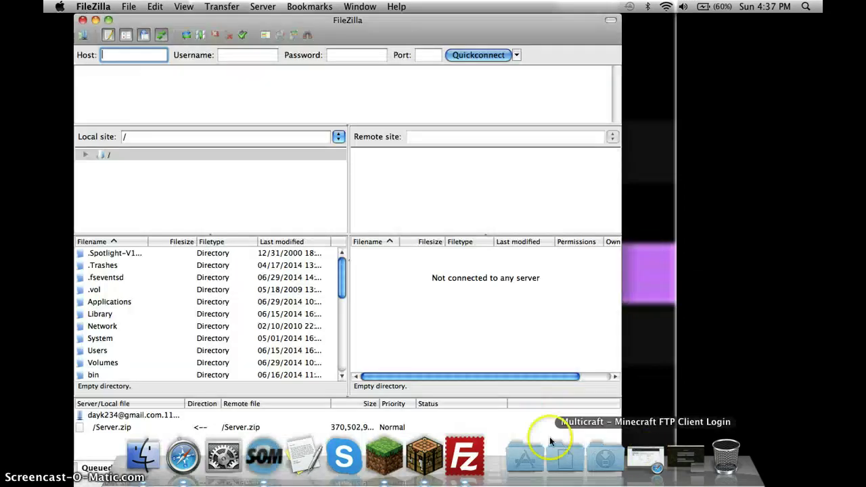
- Open the Site Manager and add a new site entry with its default name, ready for the host address
left_click(83, 35)
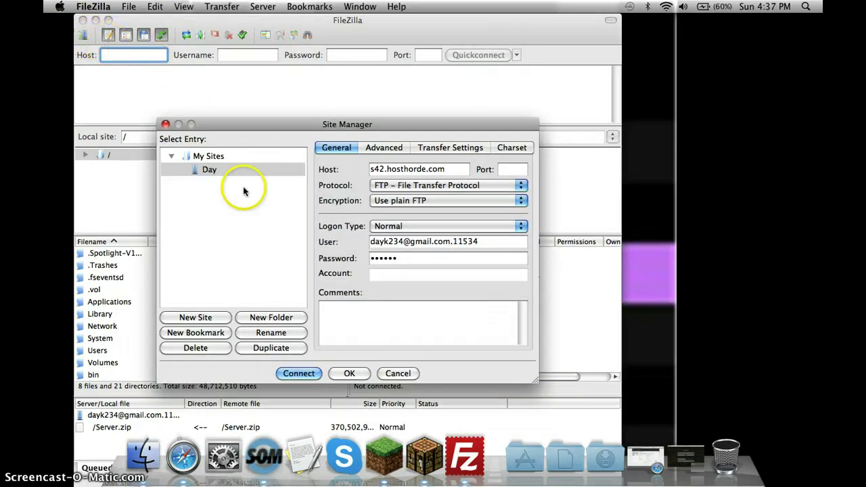
left_click(205, 317)
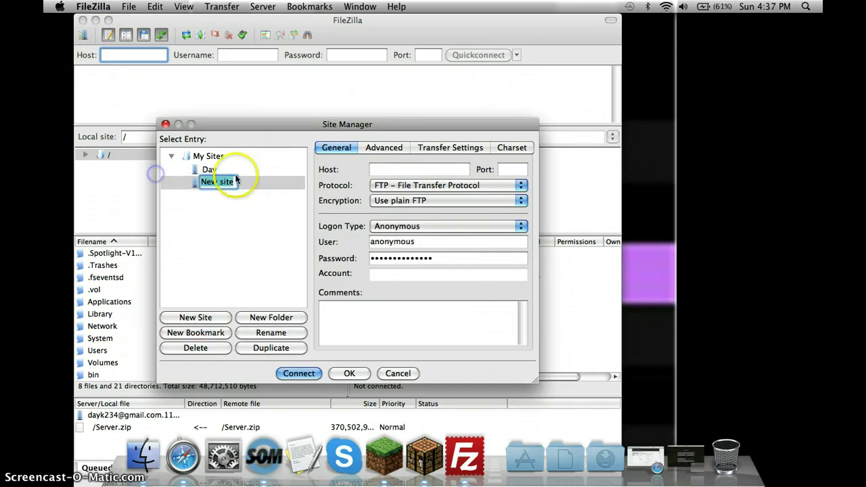
left_click(259, 242)
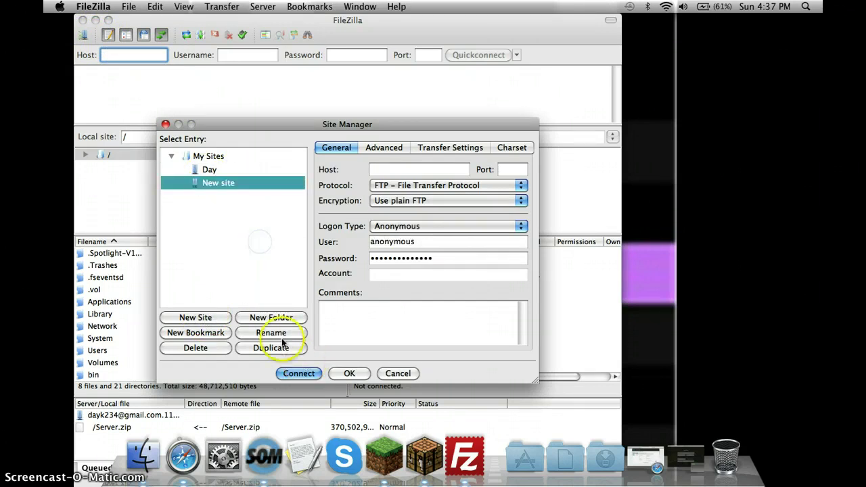
left_click(404, 170)
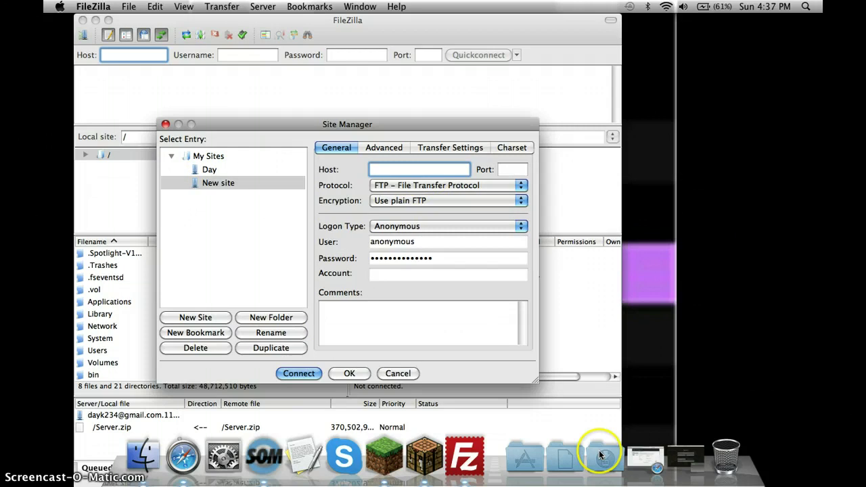
- Switch to Safari, open the server from the server list and bring up its FTP file access login page
left_click(182, 457)
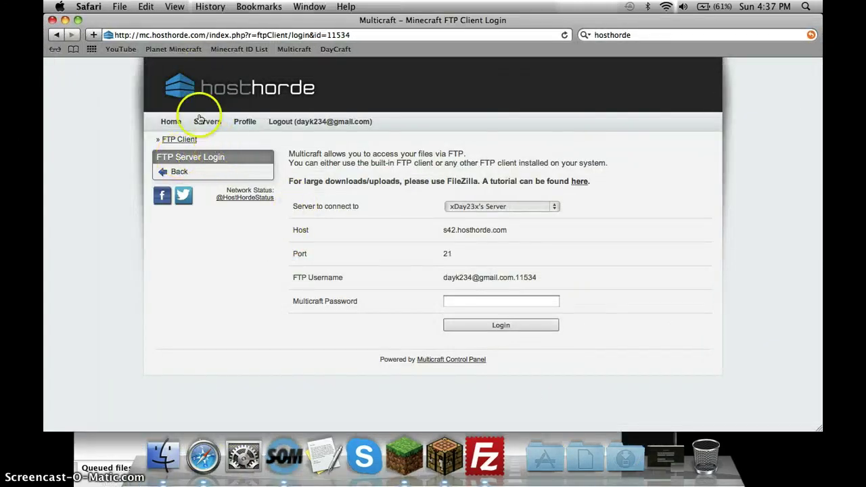
left_click(190, 139)
left_click(209, 123)
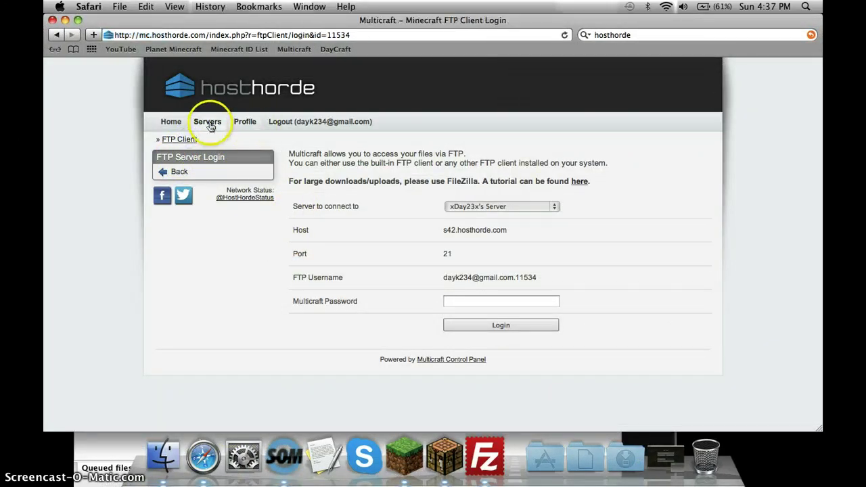
left_click(330, 178)
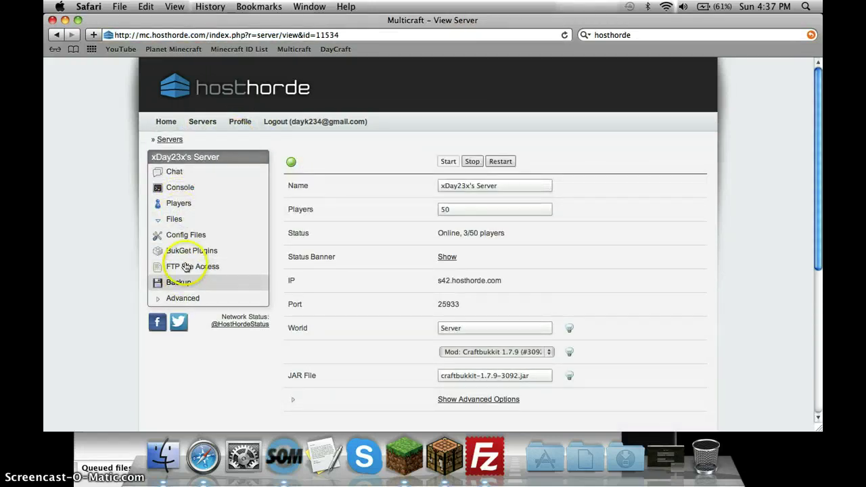
left_click(181, 266)
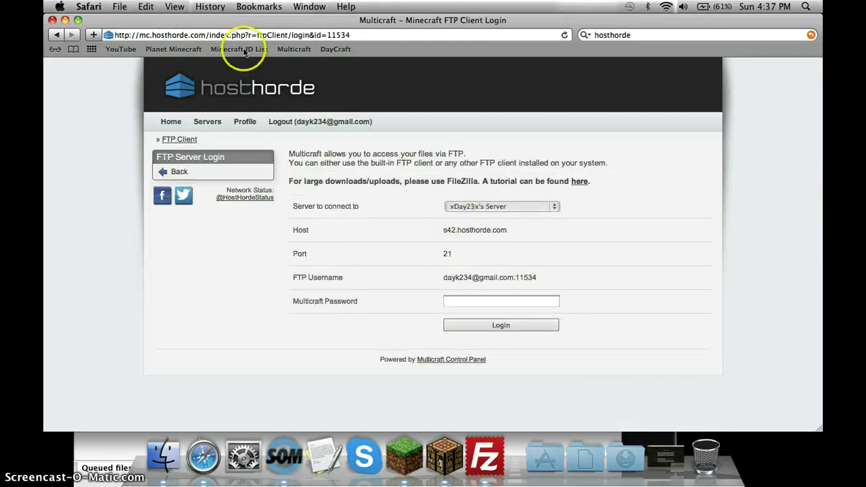
- Reposition the browser window over the Site Manager and match the page's FTP host and port to the new site's fields
left_click_drag(111, 19, 198, 191)
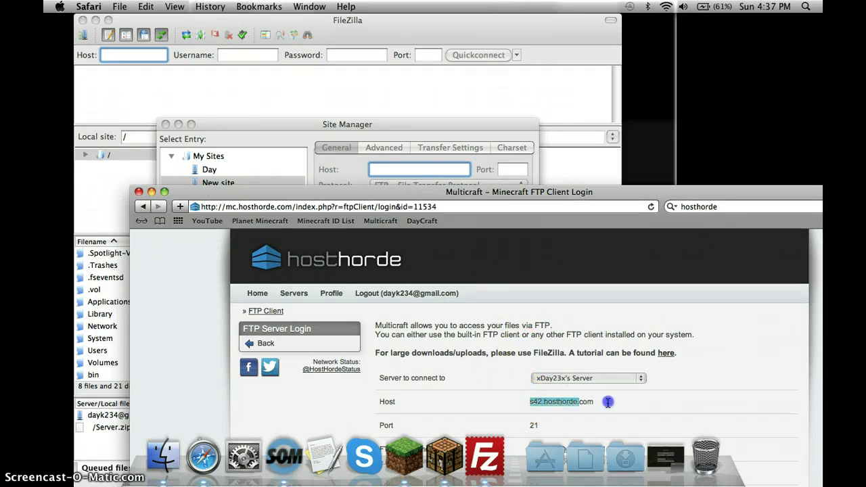
left_click(420, 169)
left_click(638, 420)
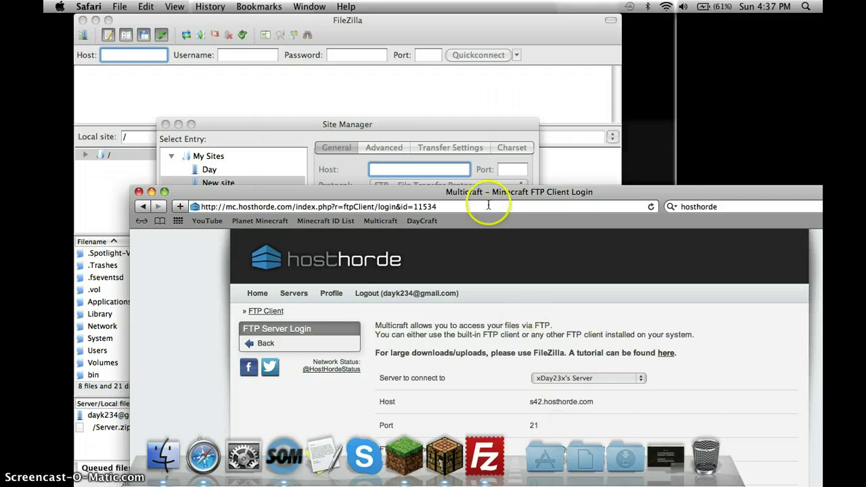
left_click(504, 170)
left_click(600, 191)
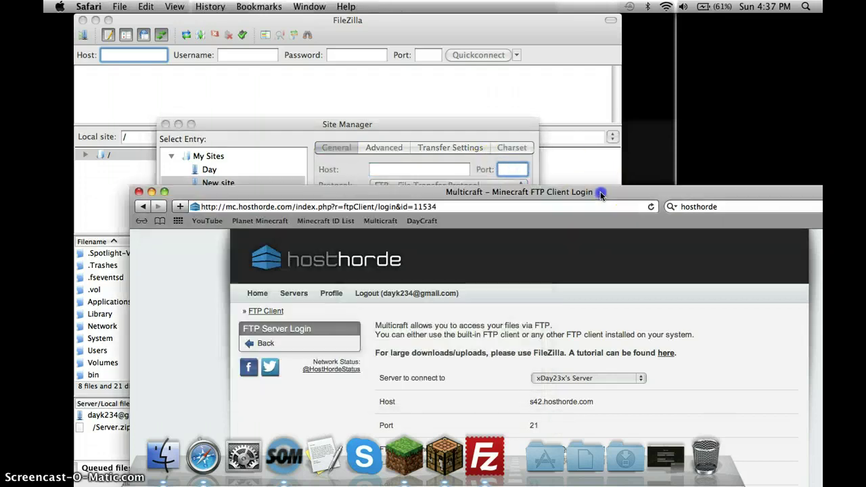
left_click_drag(571, 191, 583, 155)
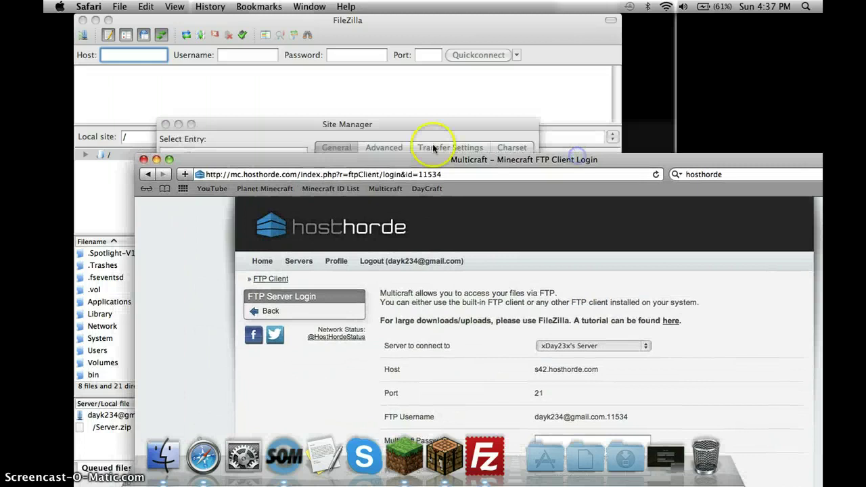
- Set the new site's logon type to Normal and select the default user name for replacement
left_click(419, 130)
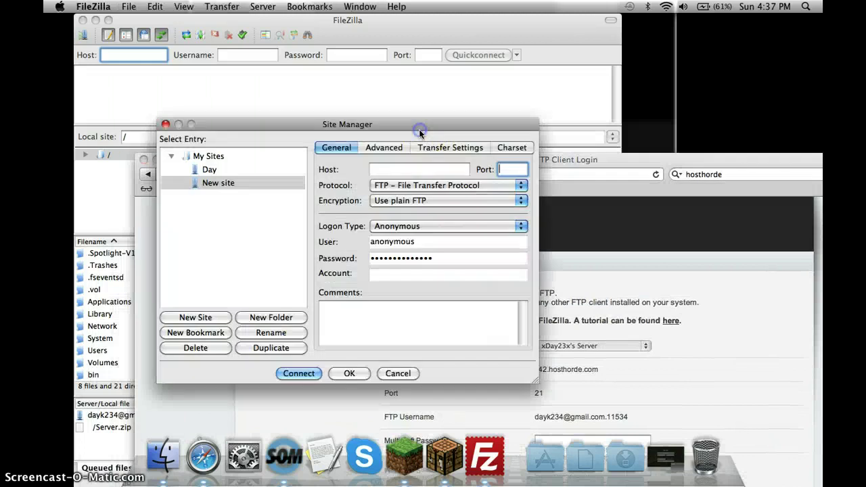
left_click(433, 230)
left_click(427, 236)
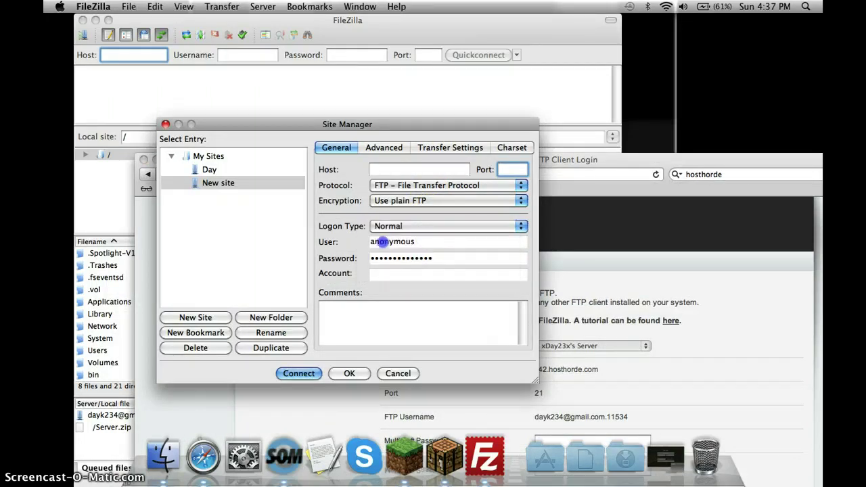
double_click(372, 241)
- Highlight the FTP username on the Multicraft login page, minimize the browser and return to the new site's User field
left_click(624, 301)
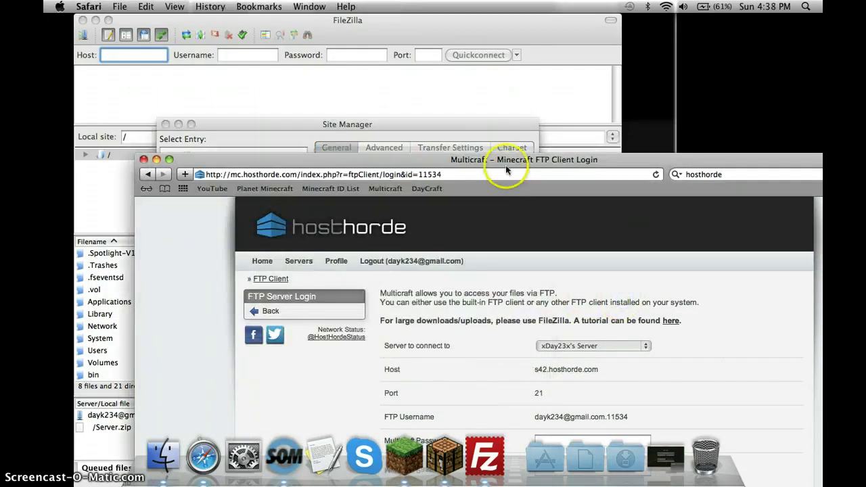
left_click_drag(506, 164, 493, 96)
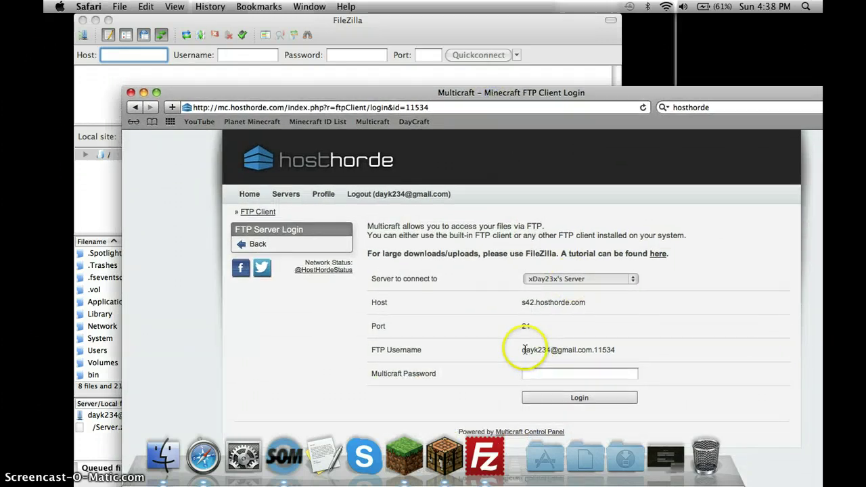
left_click_drag(521, 350, 615, 347)
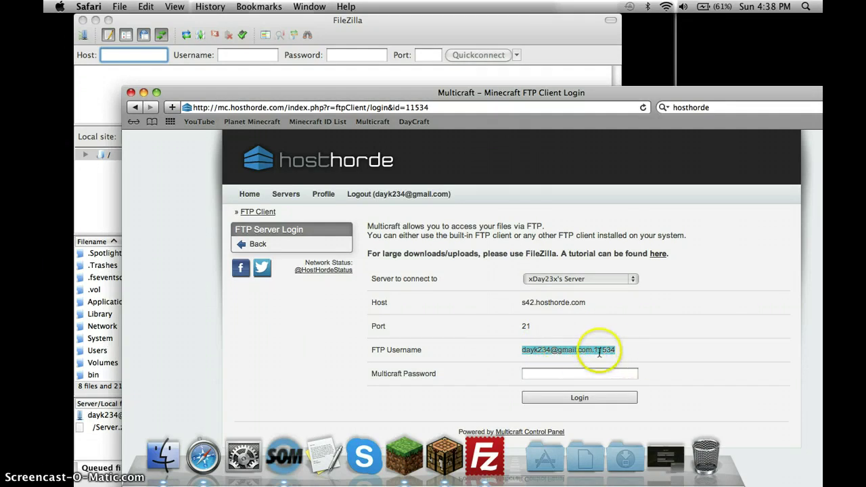
left_click(143, 93)
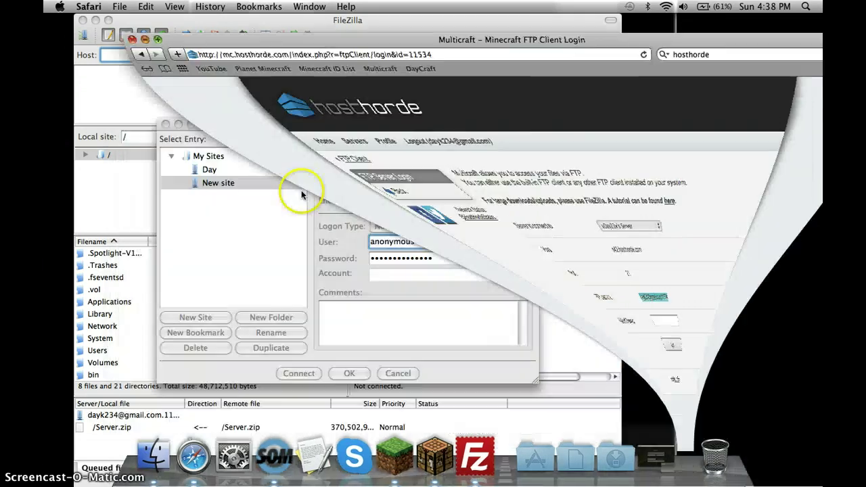
left_click(427, 244)
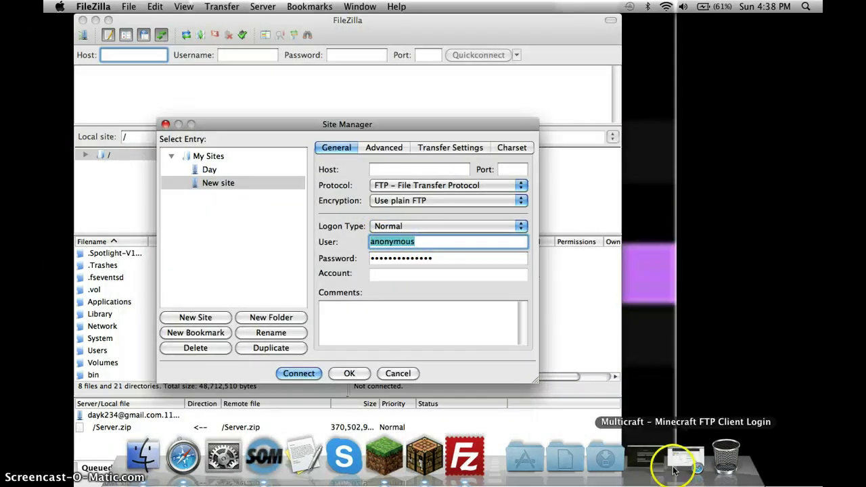
- Restore the Multicraft FTP login page and examine its username and password fields
left_click(688, 458)
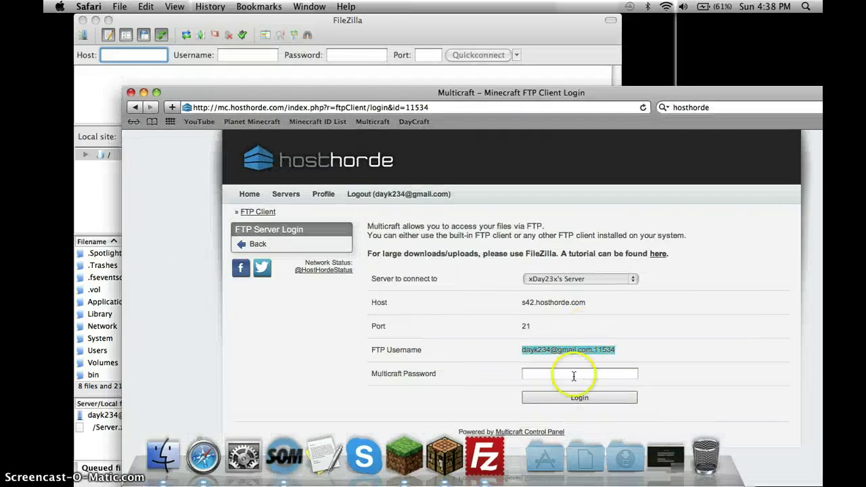
left_click(575, 375)
left_click(620, 348)
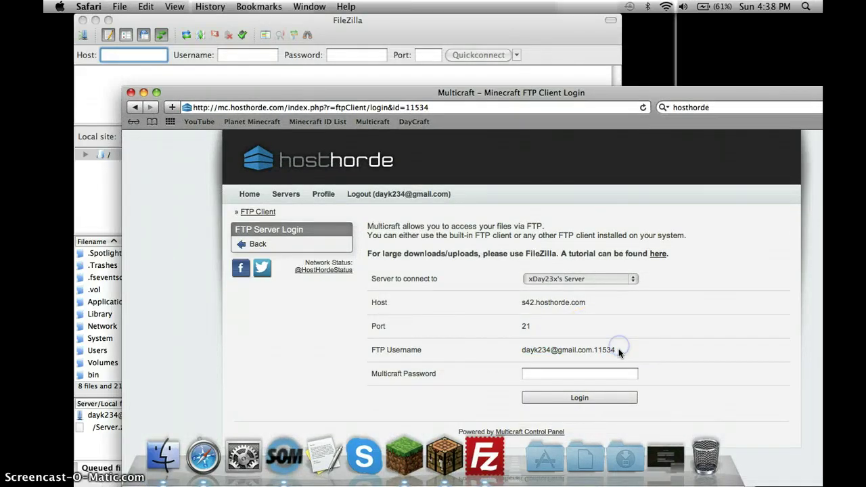
left_click_drag(605, 337, 570, 344)
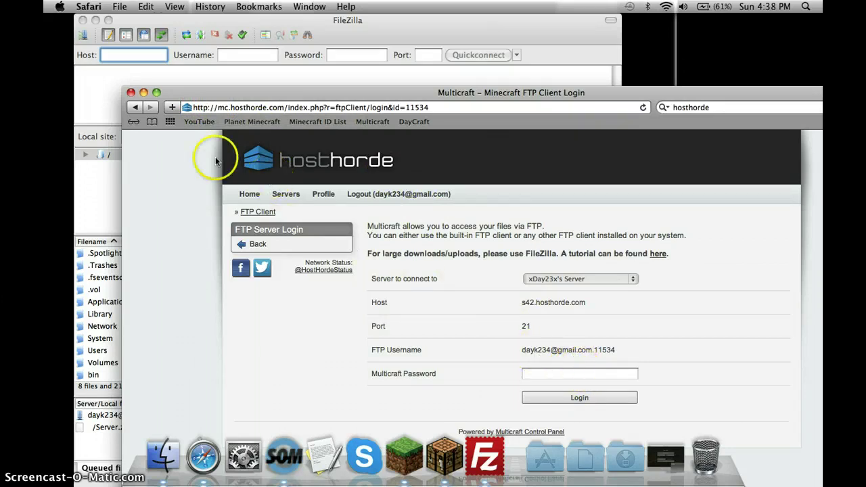
- Put the browser window away, select the new site's Password field and cancel the Site Manager without saving the entry
left_click(130, 92)
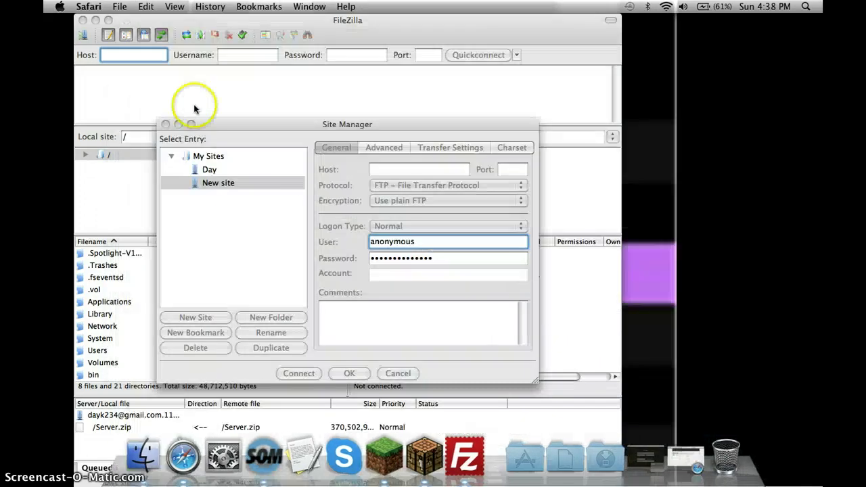
left_click(419, 275)
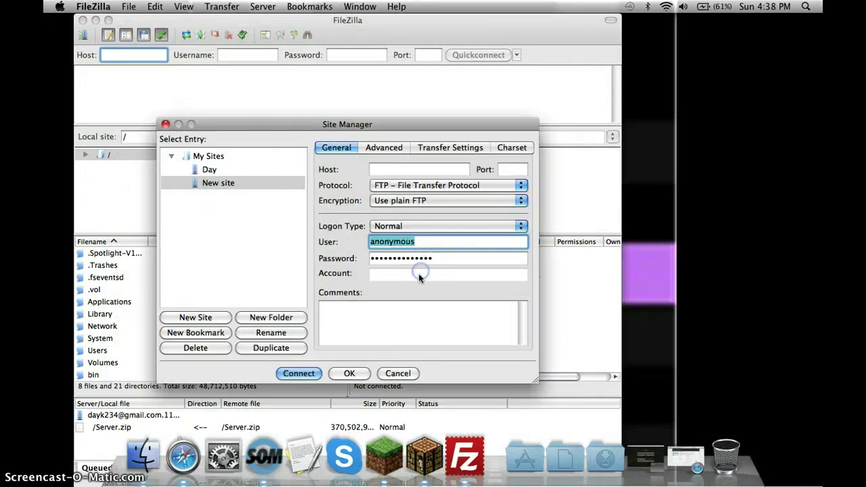
key("Tab")
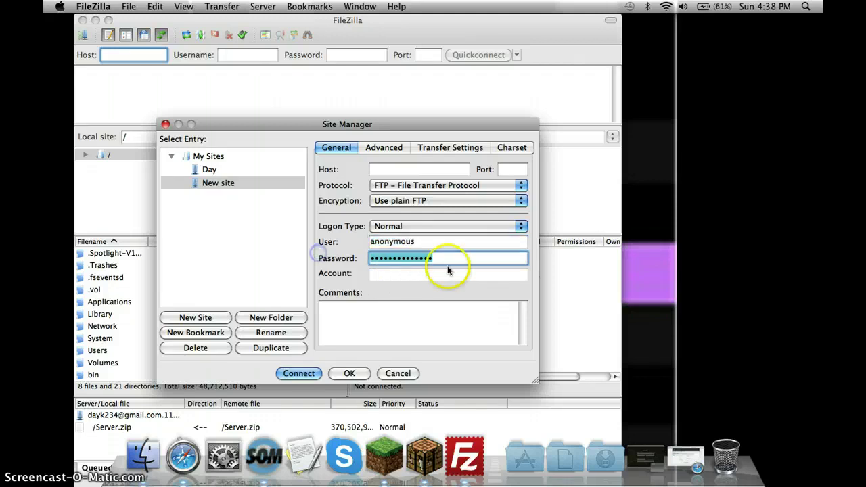
left_click(397, 372)
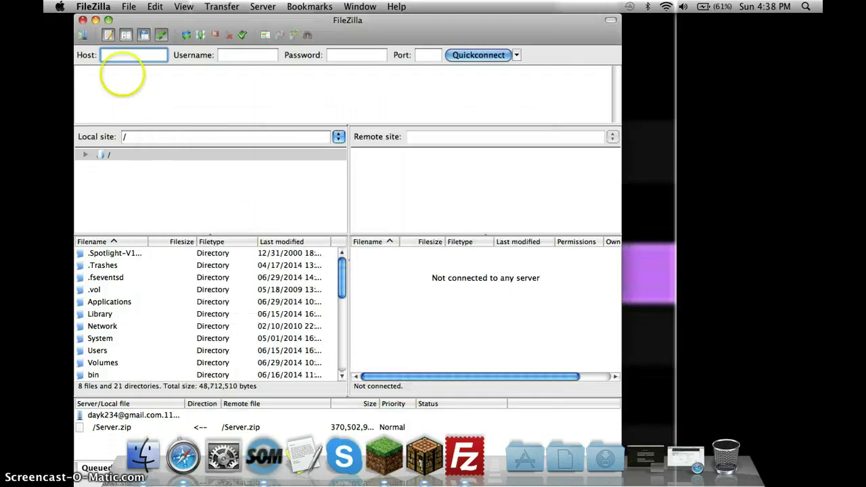
- Reopen the Site Manager and connect to the saved site "Day"
left_click(85, 35)
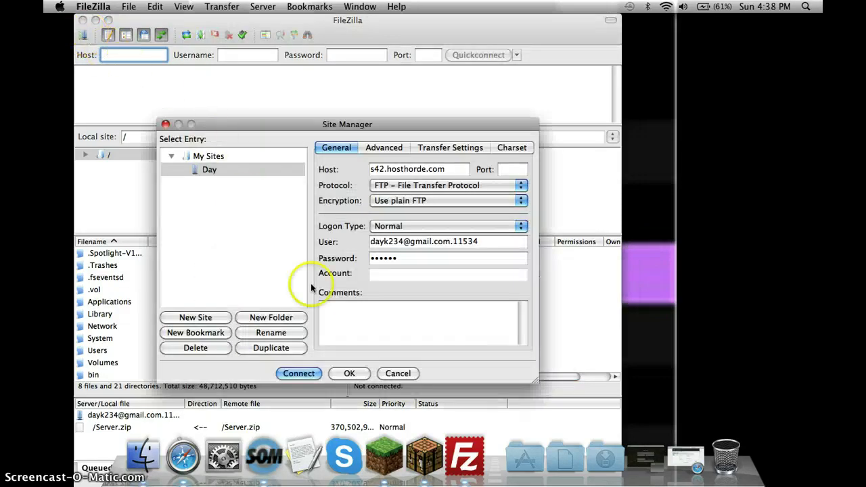
left_click(298, 373)
left_click(264, 203)
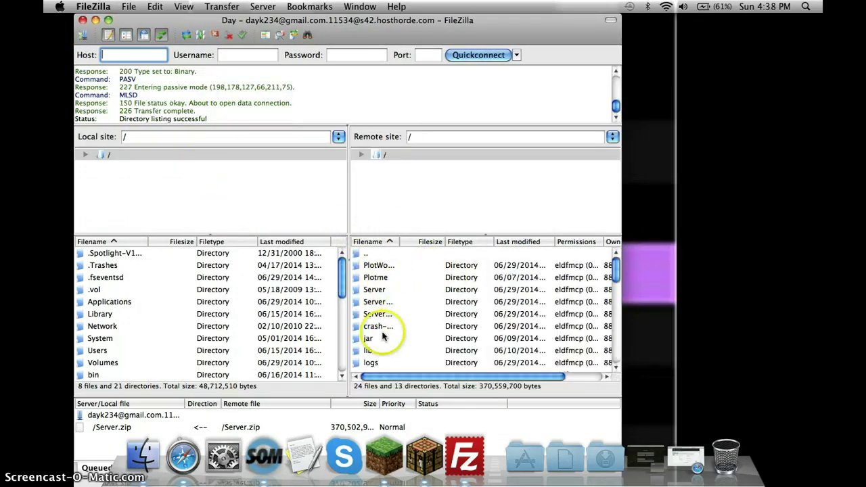
- Look through the remote server's root directory and open its plugins folder
left_click(420, 136)
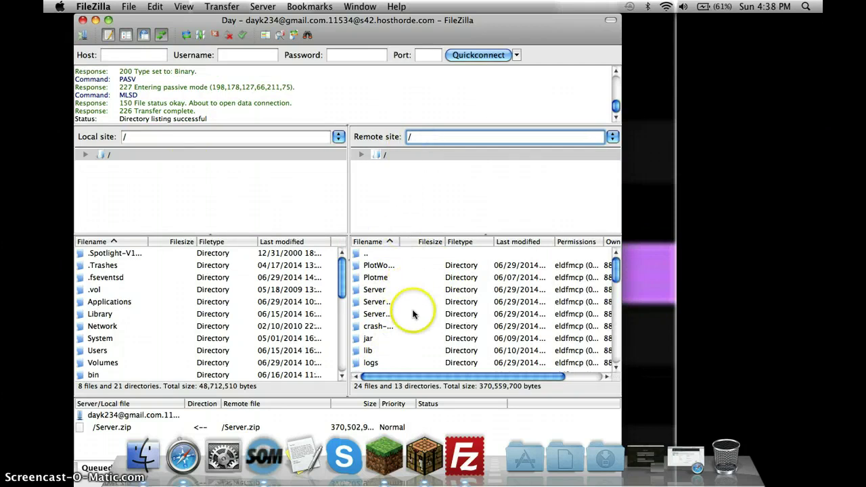
scroll(413, 313, "down", 3)
double_click(384, 353)
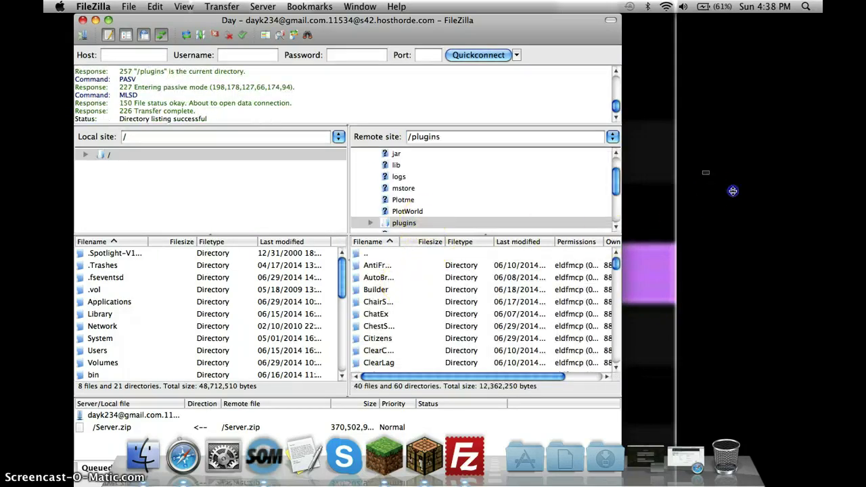
- Look through the plugin folders and JAR files in the remote plugins directory, selecting the Youtube JAR file
left_click_drag(704, 172, 771, 224)
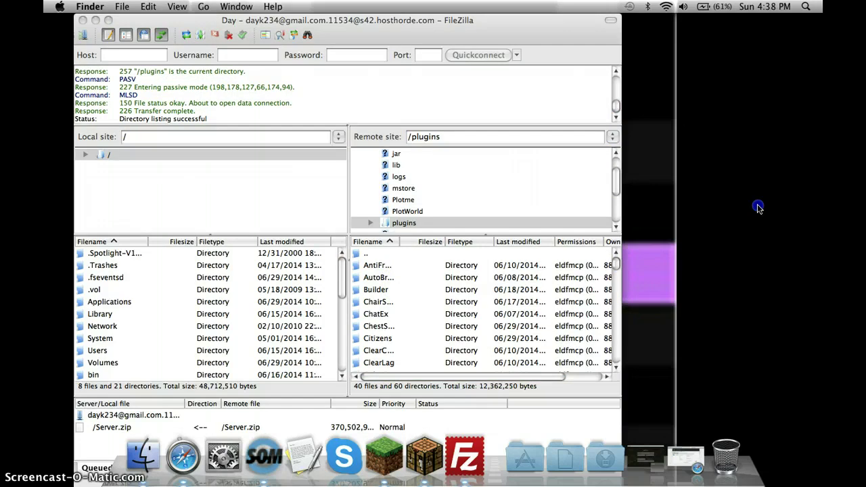
left_click(423, 356)
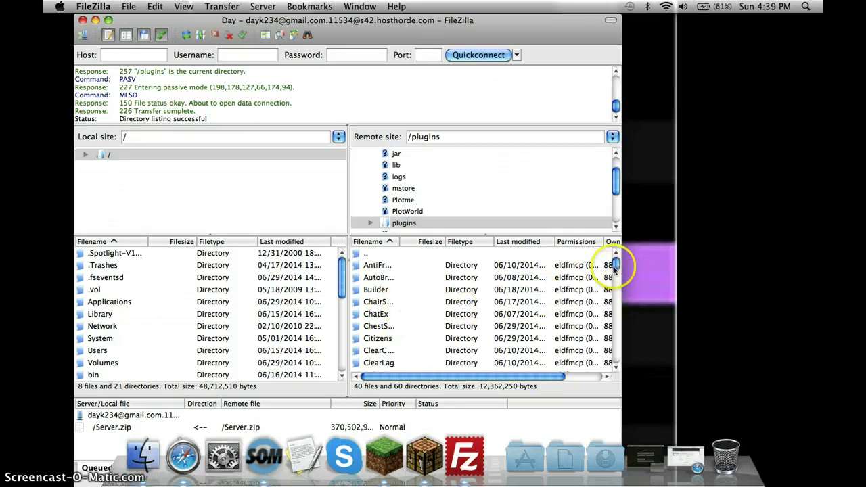
left_click_drag(617, 266, 611, 361)
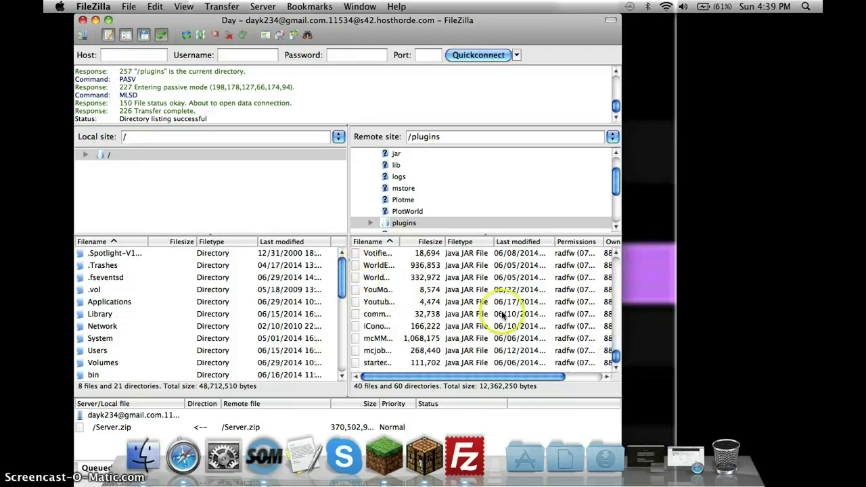
left_click_drag(617, 357, 617, 317)
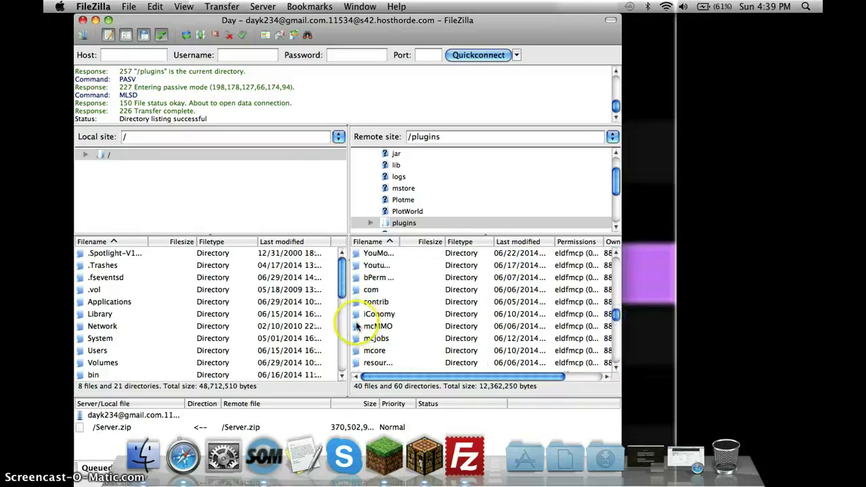
scroll(595, 322, "down", 10)
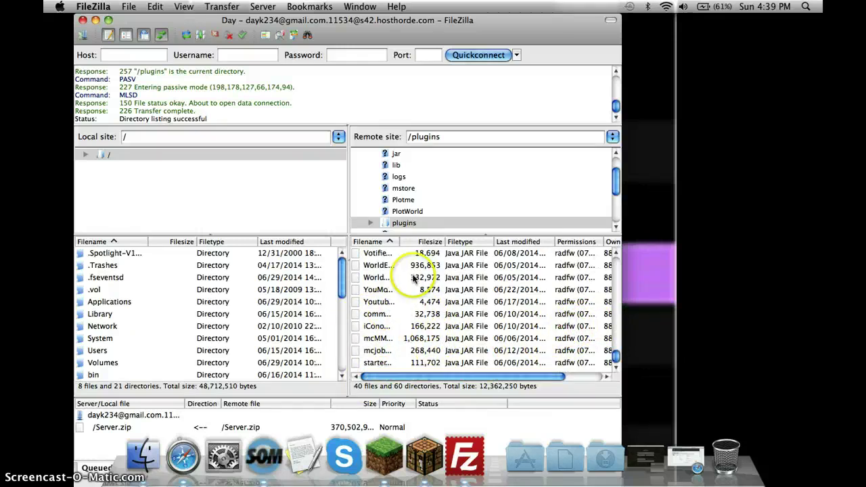
left_click(379, 302)
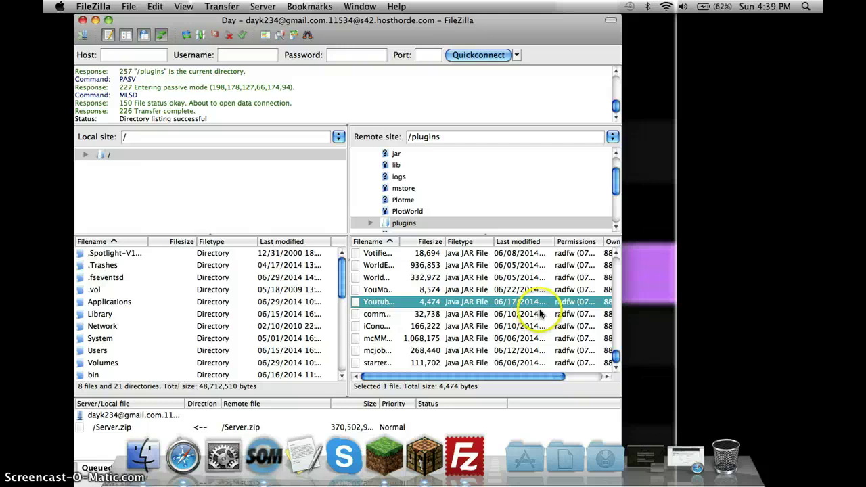
left_click(764, 284)
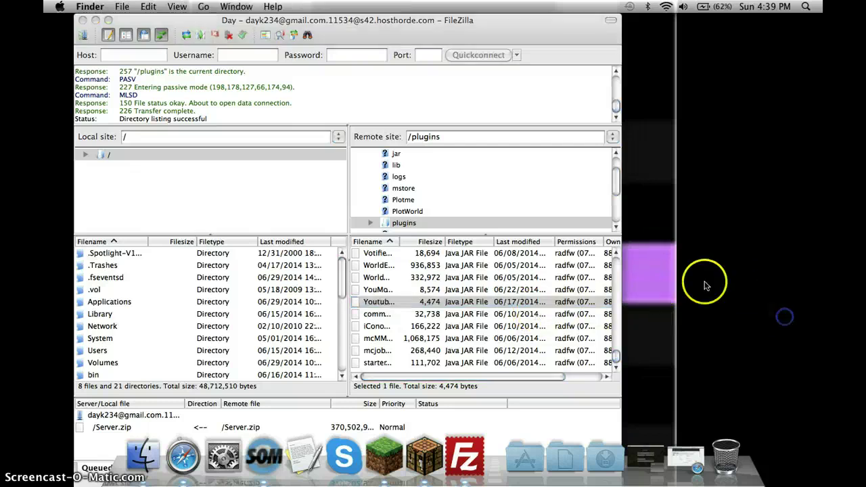
left_click(569, 315)
scroll(568, 315, "up", 10)
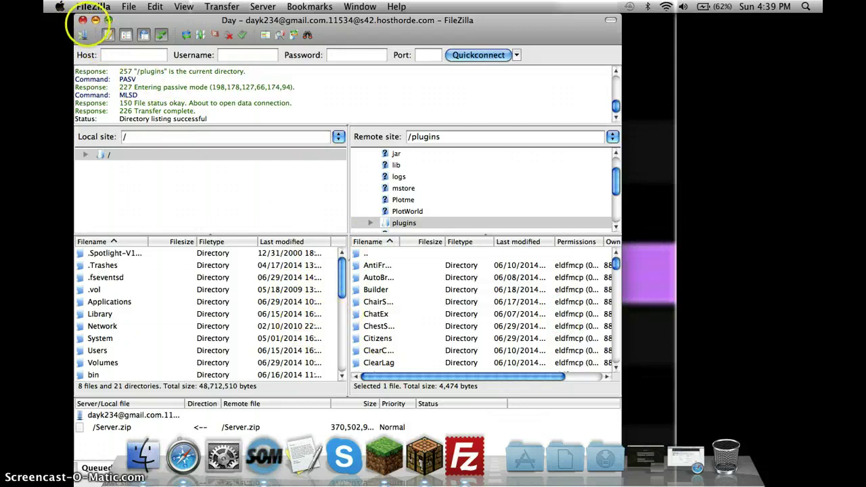
- Close FileZilla, switch to the Multicraft browser window and open the server's page down to its connected players list
left_click(82, 19)
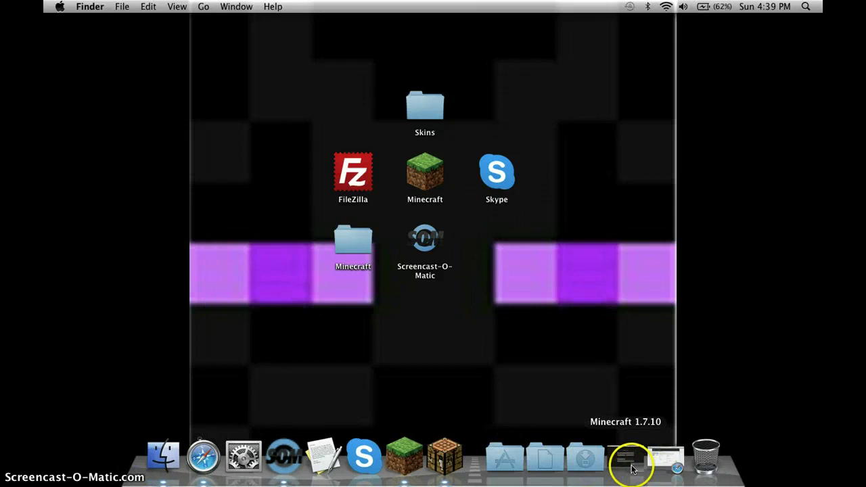
left_click(663, 462)
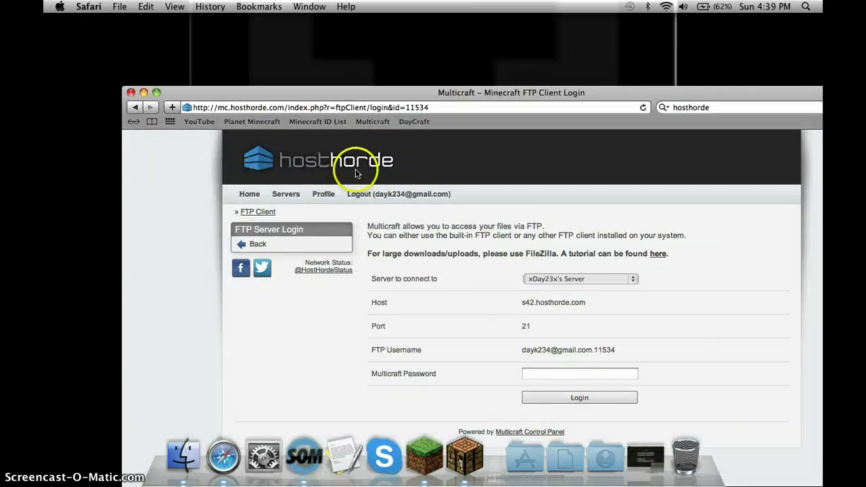
left_click(286, 194)
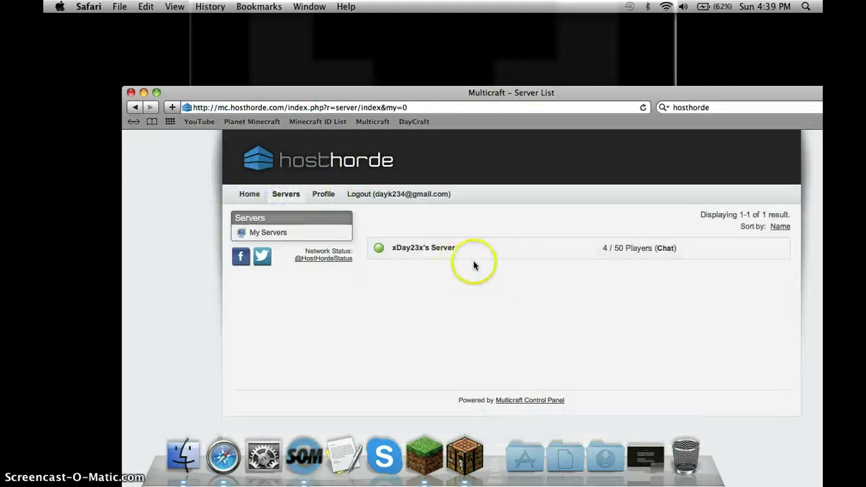
left_click(406, 248)
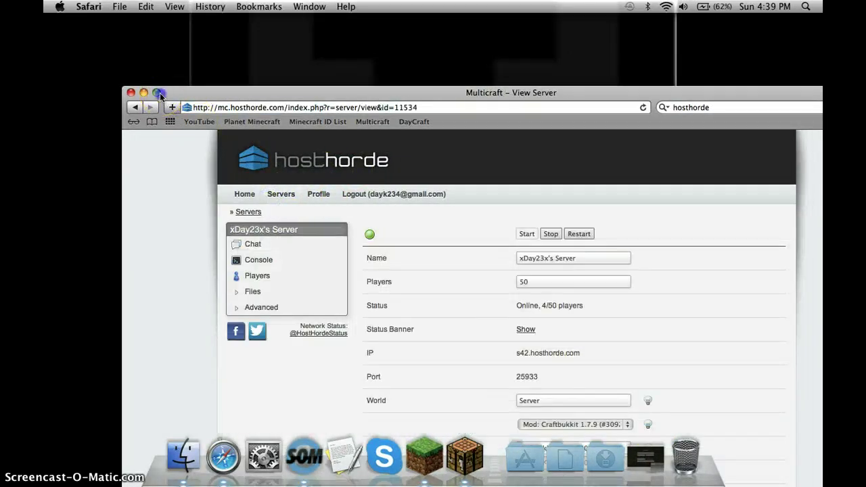
left_click(159, 93)
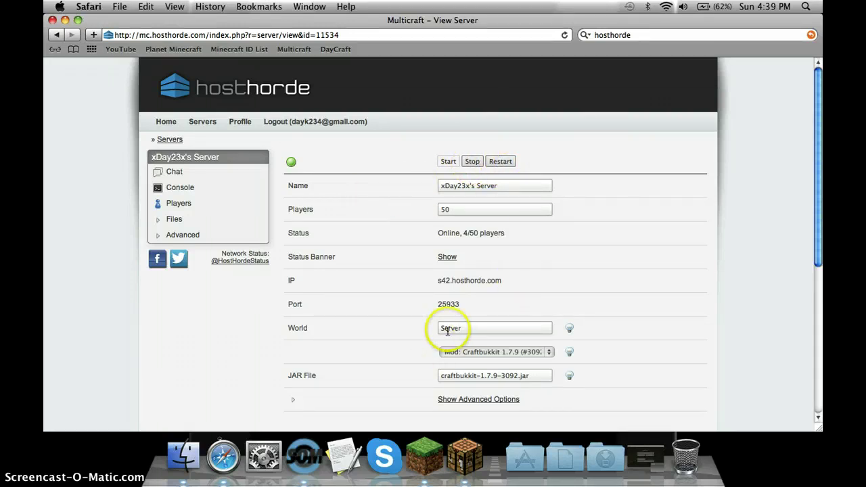
scroll(447, 331, "down", 10)
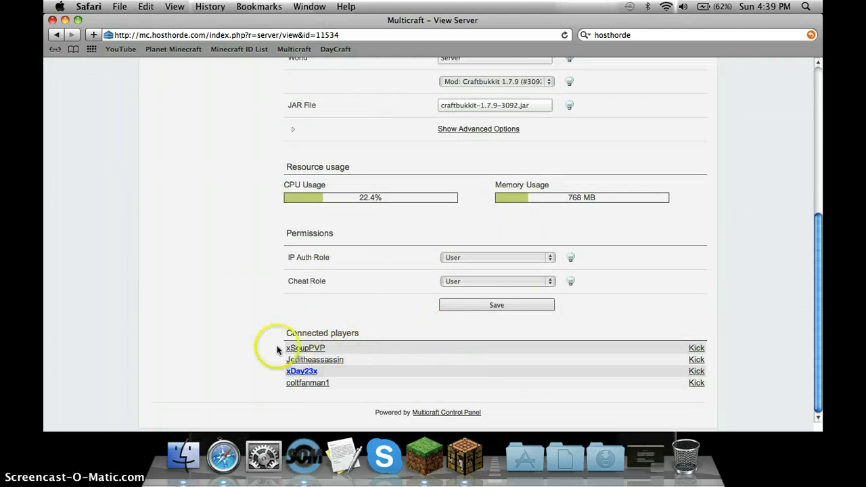
- Switch to the running Minecraft game and send a chat message with "hi" and an autocompleted player name
left_click(458, 452)
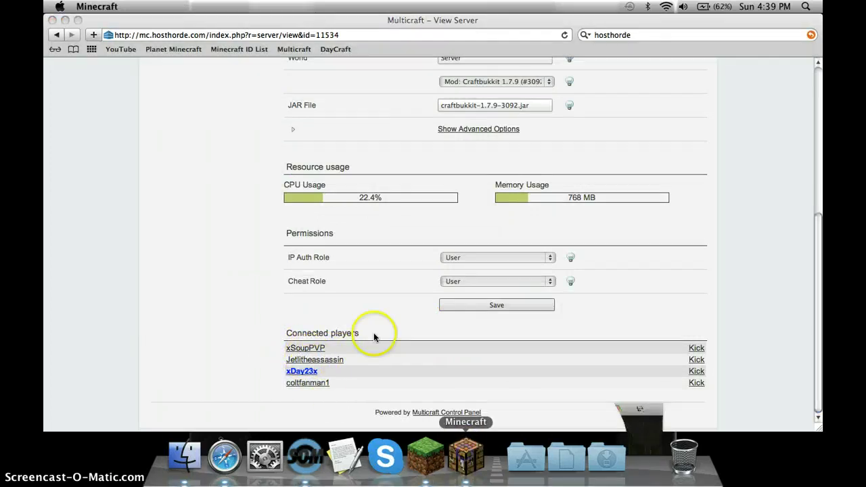
key("Escape")
type("t")
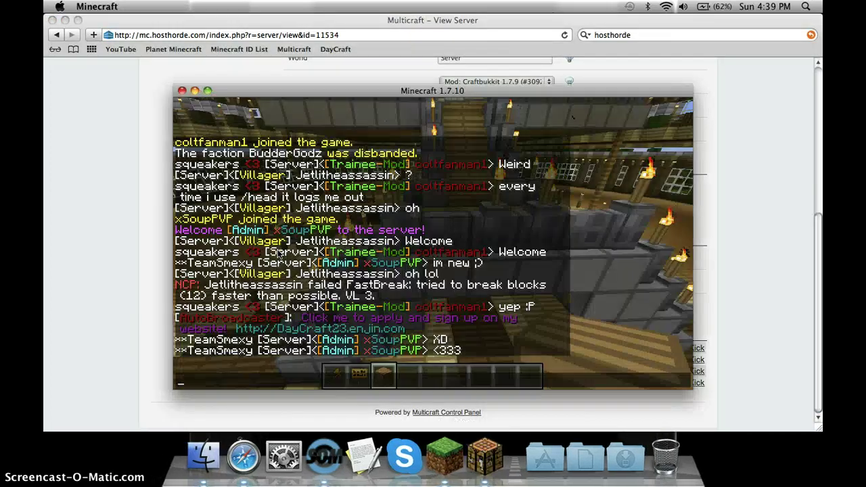
type("hi x")
key("Tab")
key("Return")
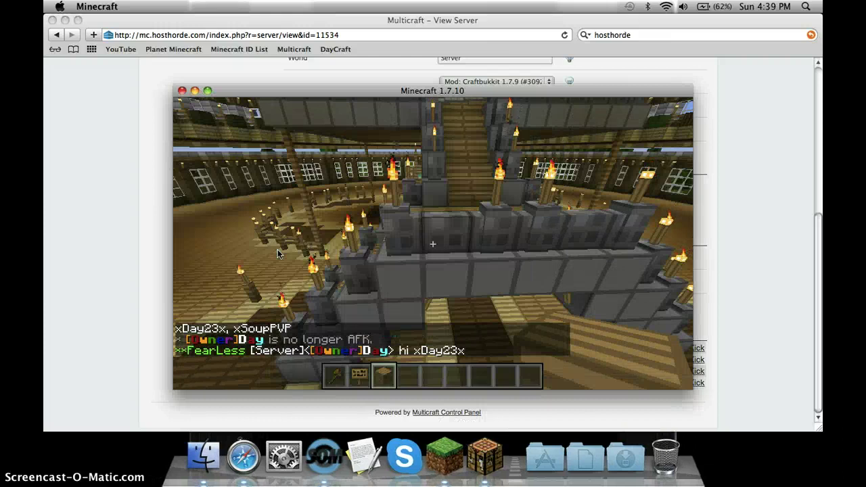
- Send a correcting chat message with "i mean" followed by the other connected player's name
key("t")
key("Return")
left_click(431, 245)
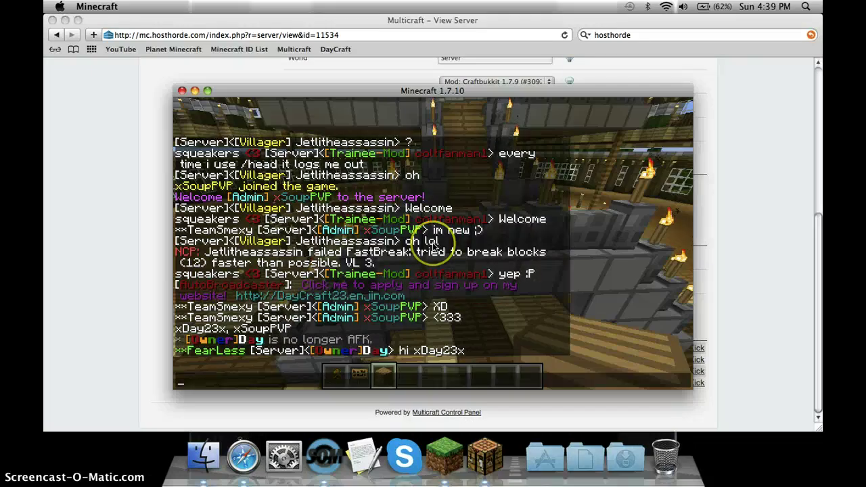
type("i mean x")
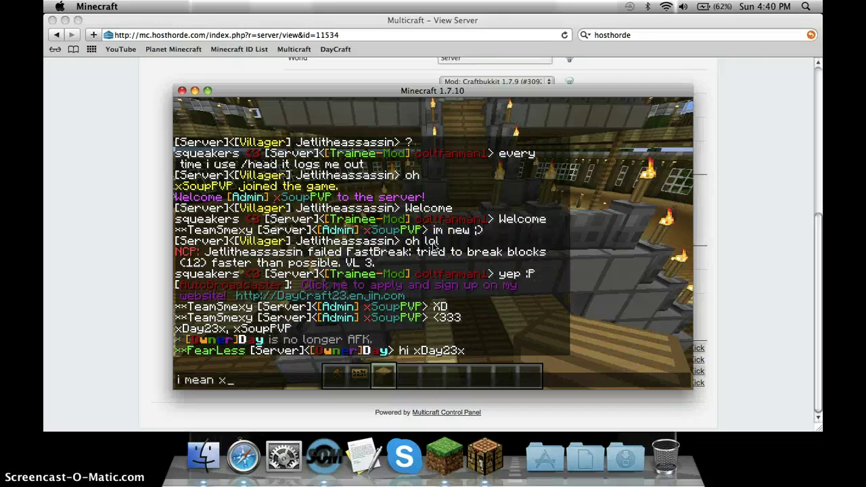
type("s")
key("Return")
- Send the chat messages "stupid tab" and "lol", and close the Minecraft window to return to the Multicraft page
key("t")
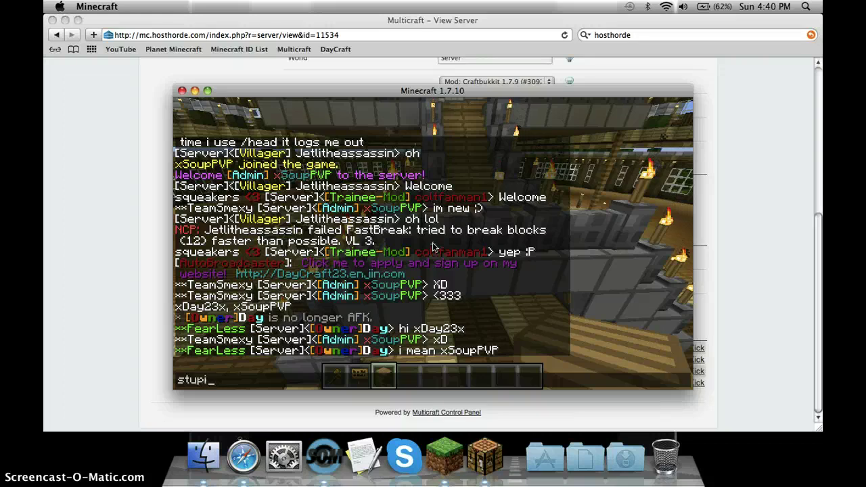
type("stupid tab")
key("Return")
type("t")
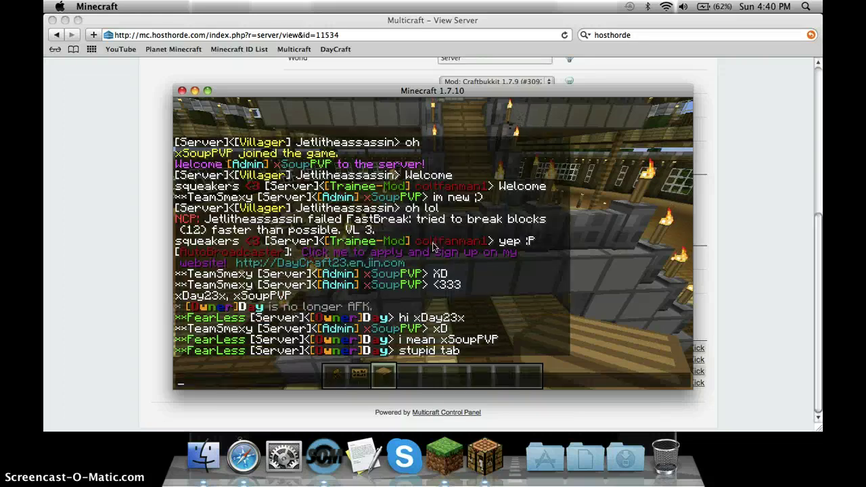
type("lol")
key("Return")
key("Escape")
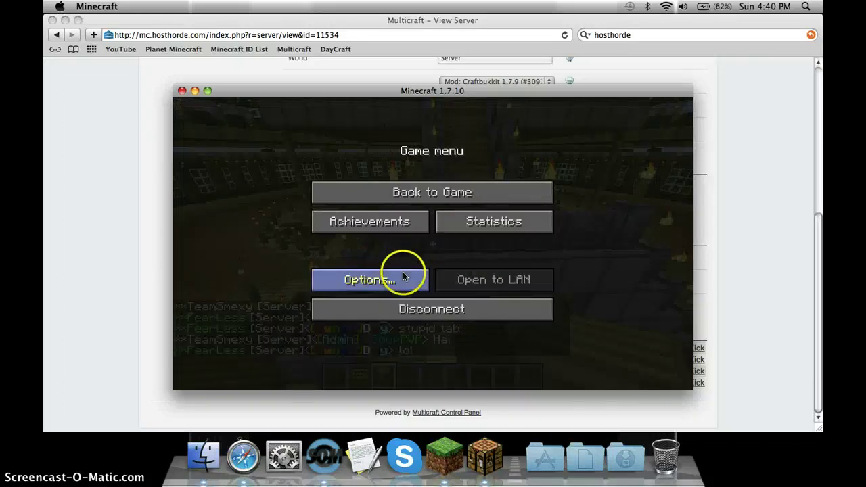
left_click(182, 91)
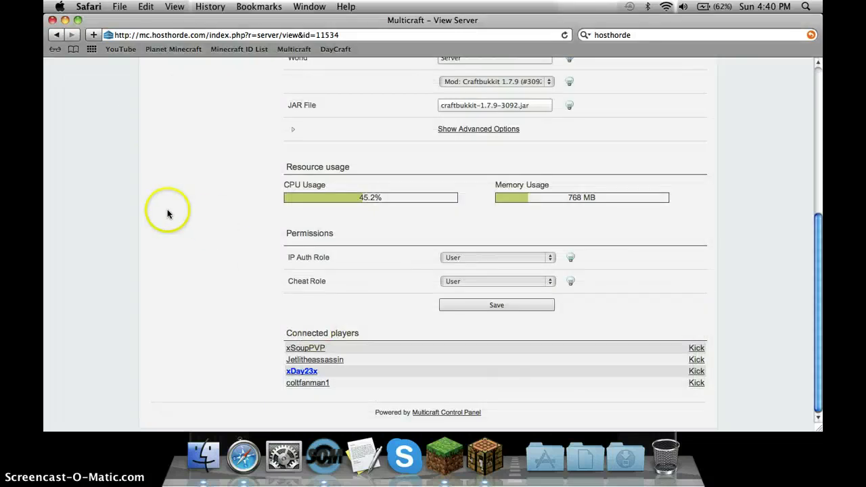